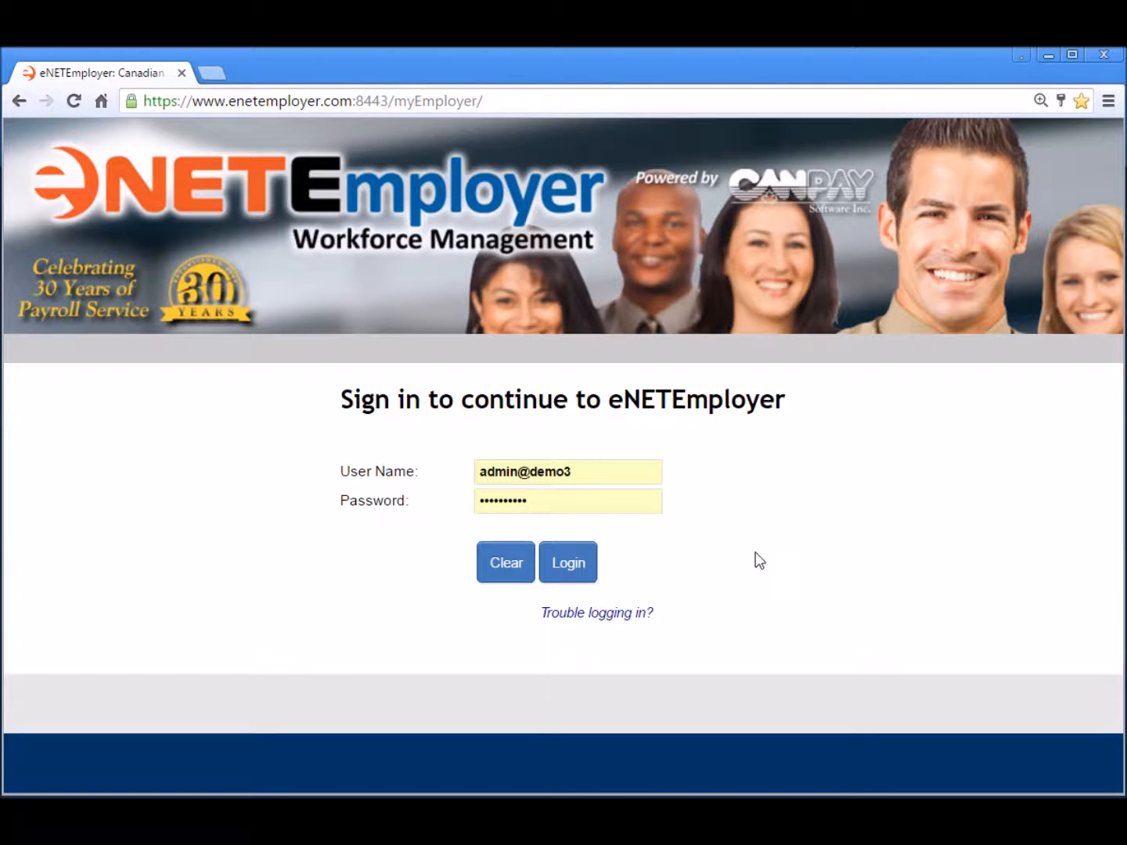
# - Log in, enter the Payroll service and go to the Current Payroll WCB rates page
pyautogui.click(567, 566)
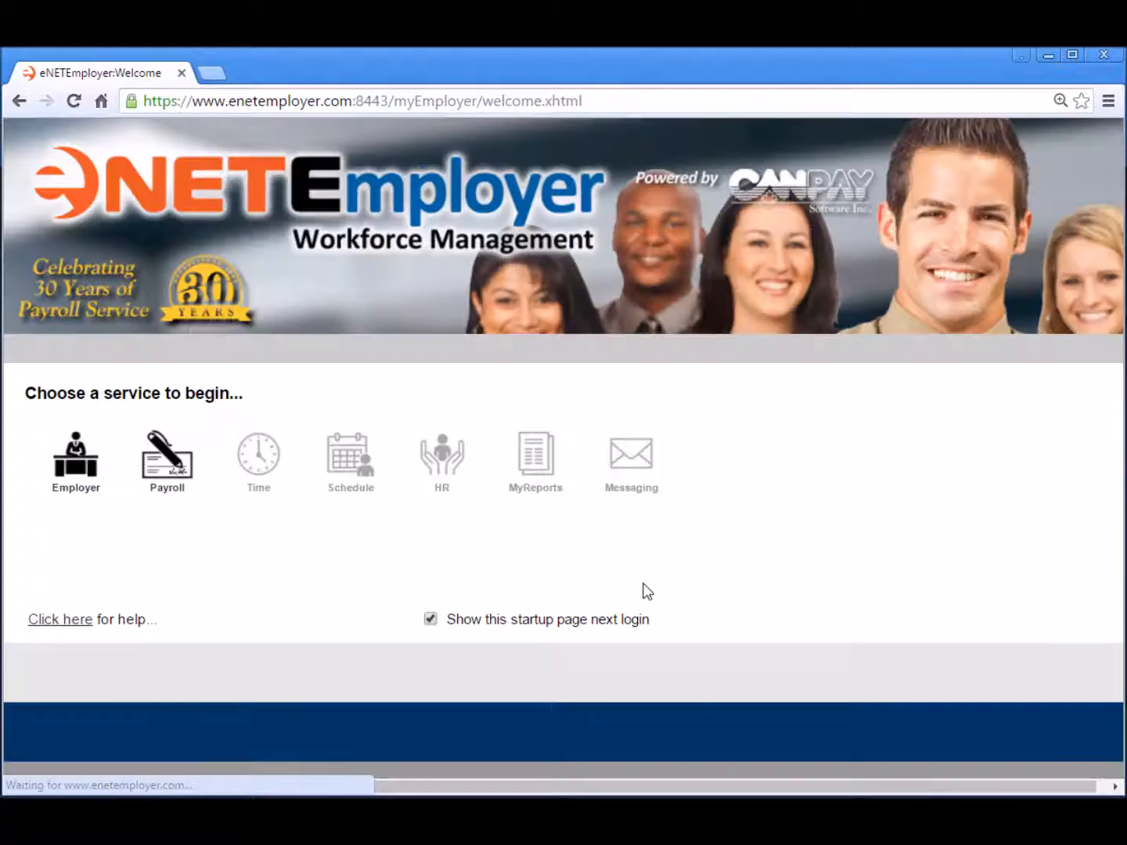
pyautogui.click(176, 470)
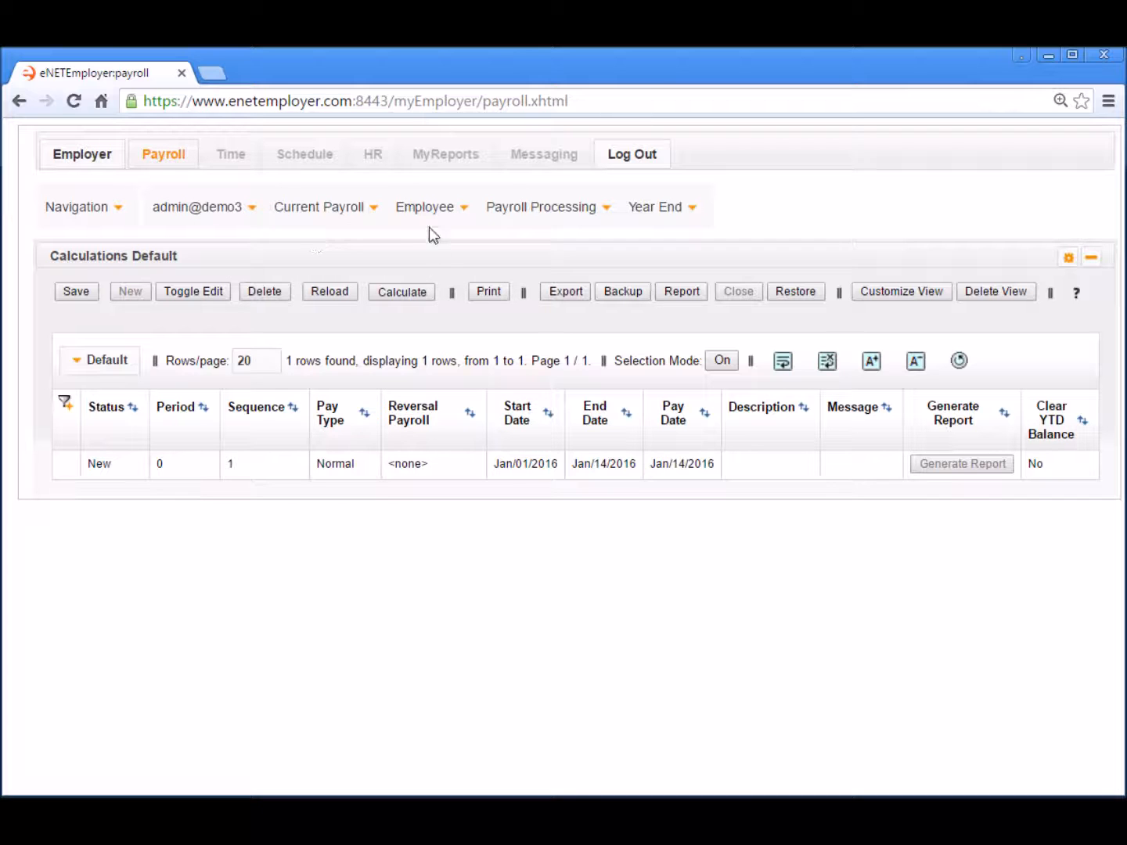
pyautogui.click(325, 224)
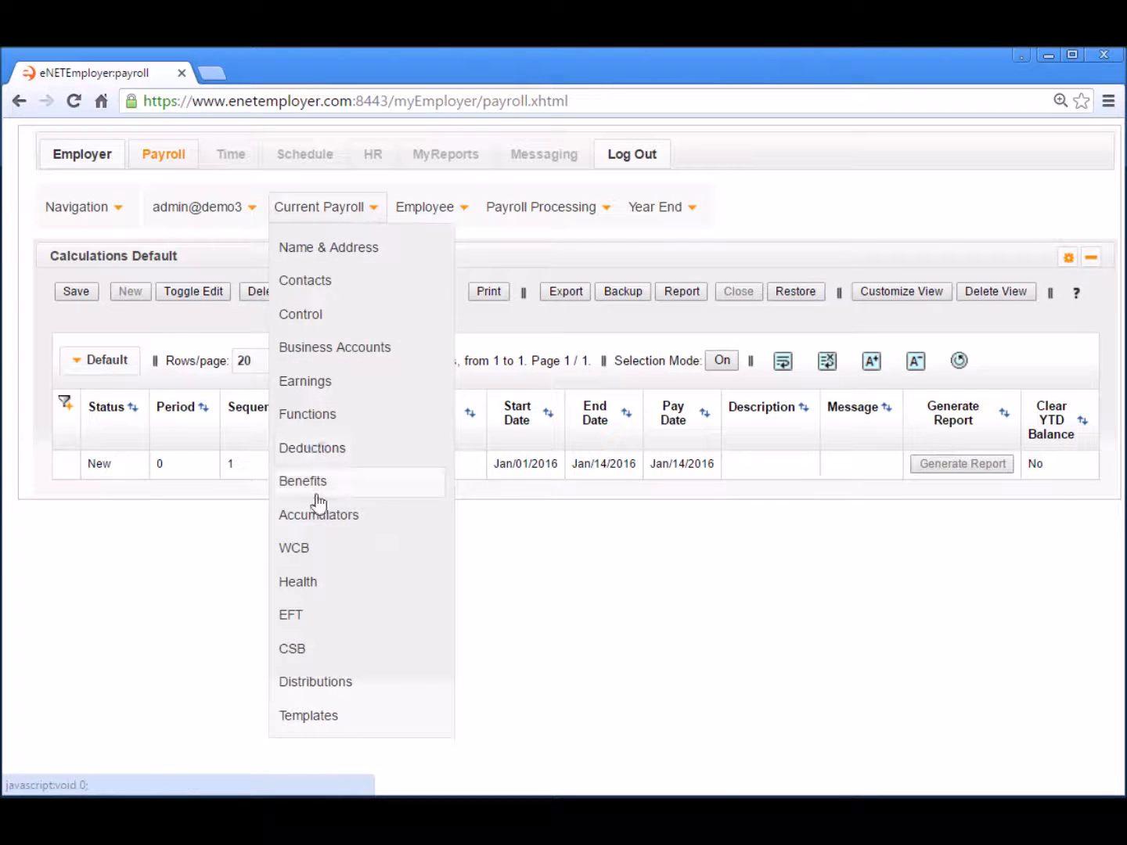
pyautogui.click(316, 547)
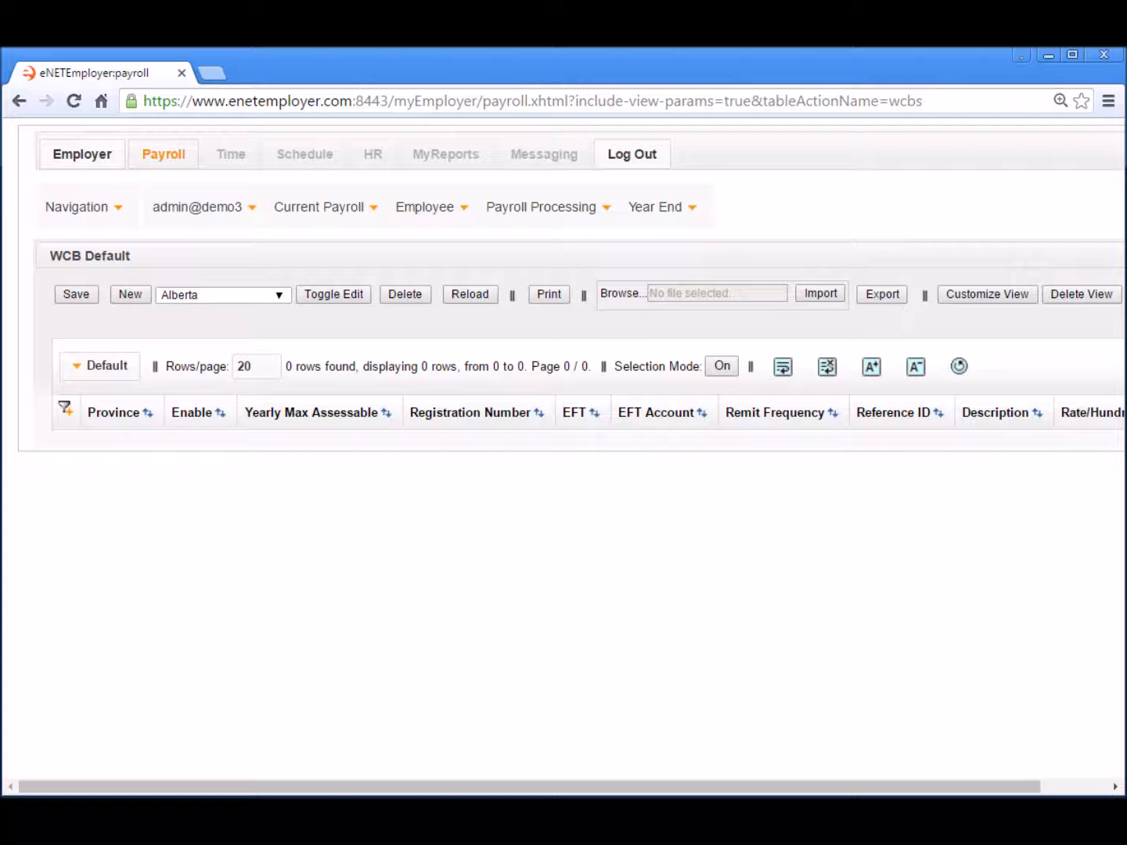
# - Select Manitoba as the province and add a new WCB row for it
pyautogui.click(236, 296)
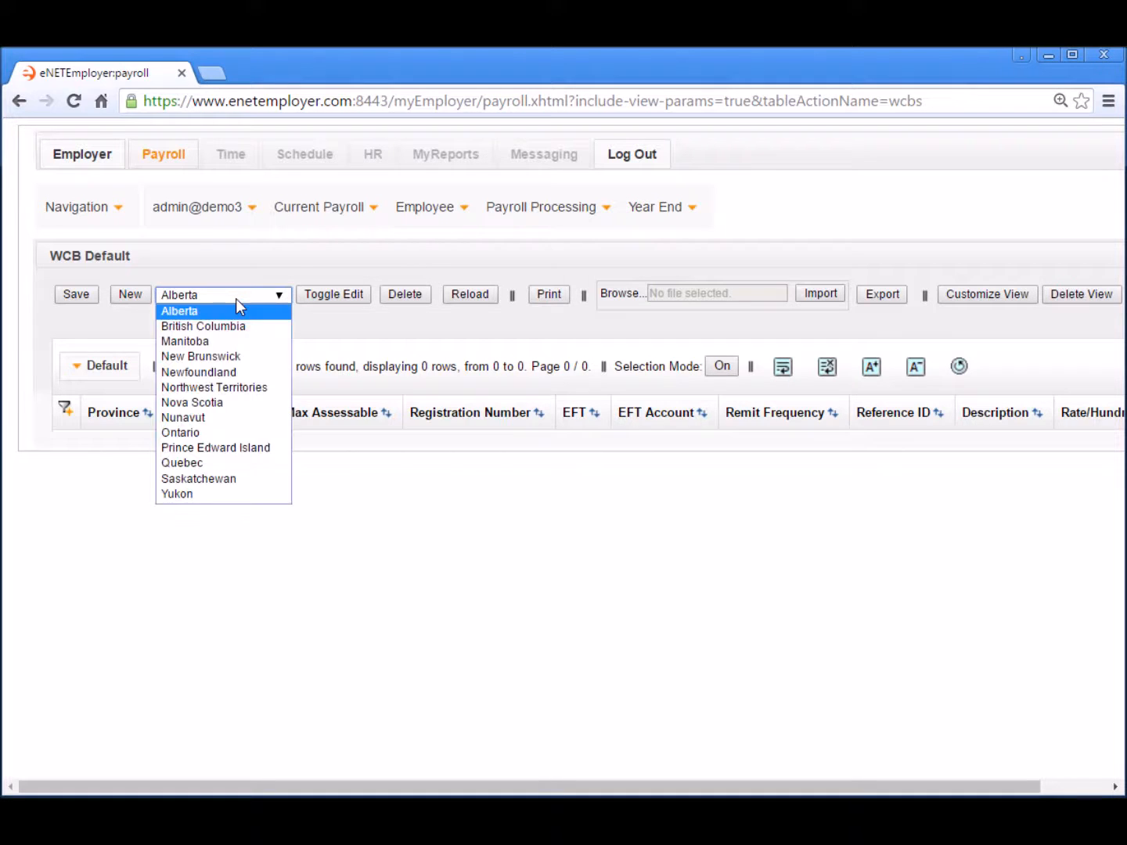
pyautogui.click(208, 341)
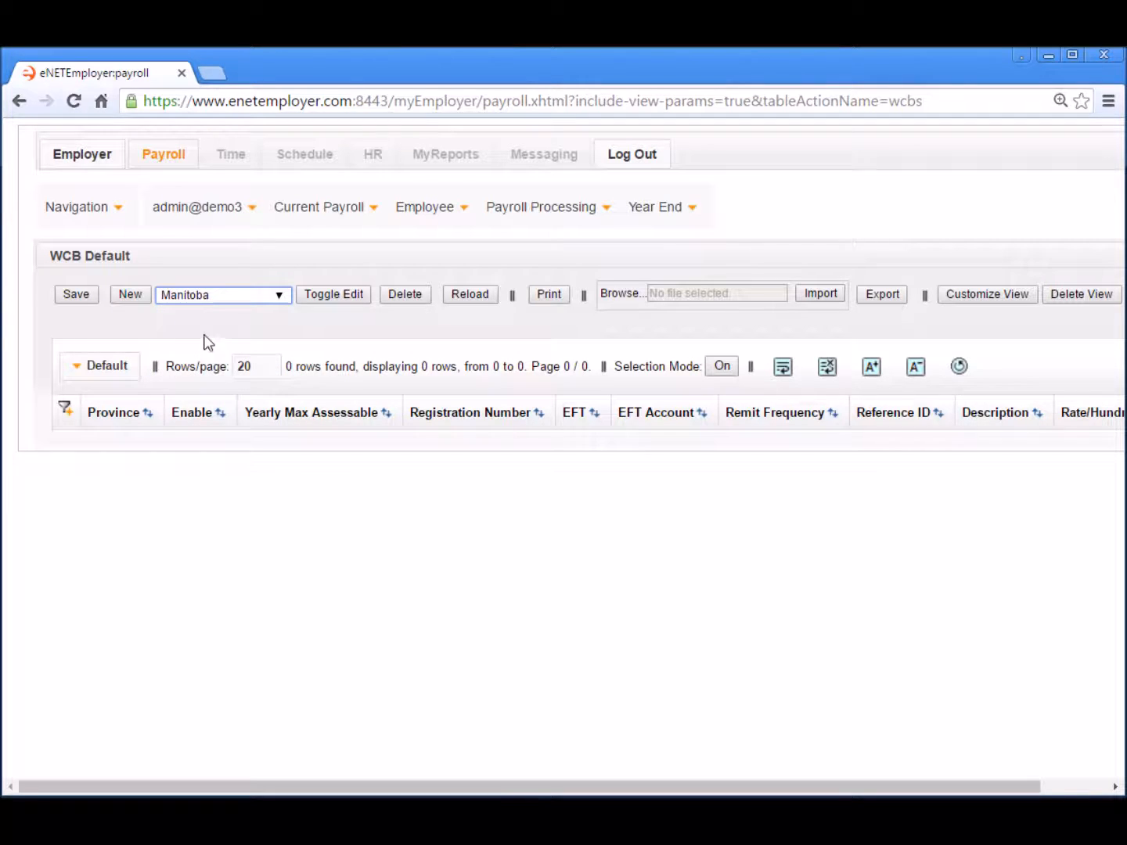
pyautogui.click(124, 296)
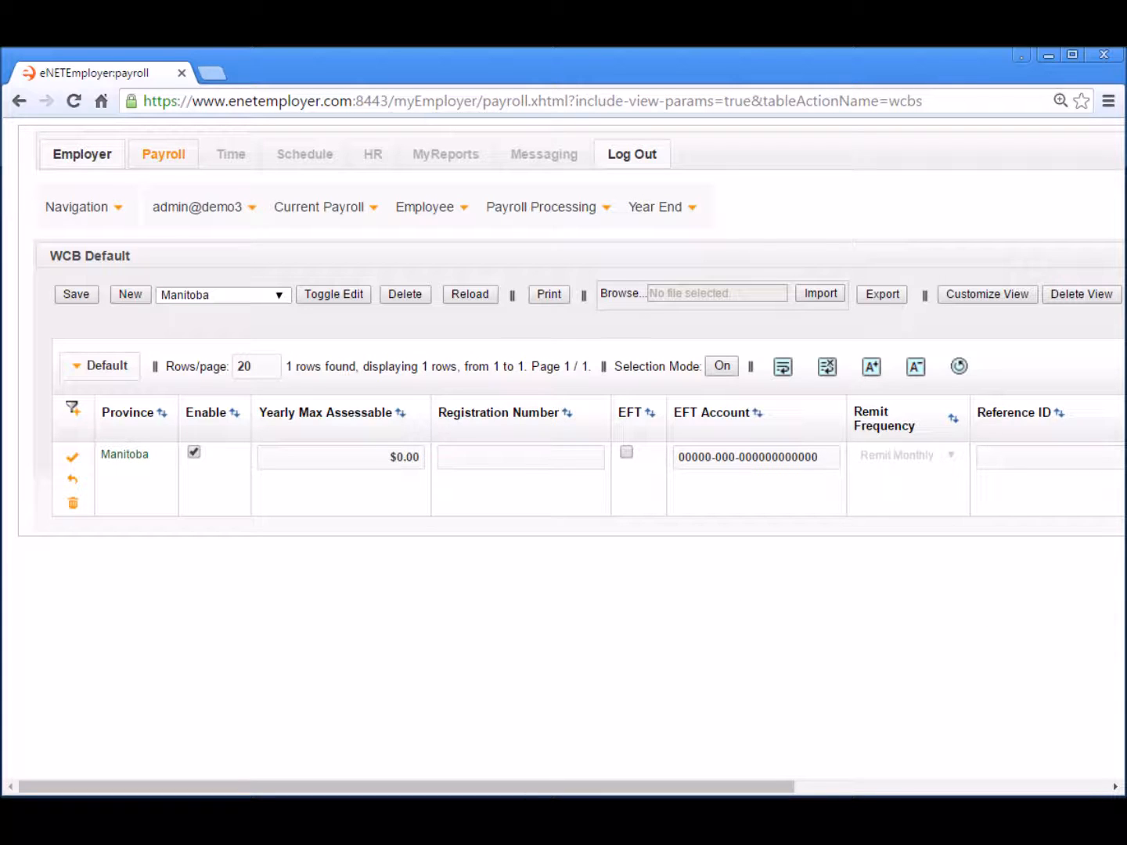
# - Enter 121000 as the Manitoba row's yearly max assessable, then scroll the table right
pyautogui.click(371, 461)
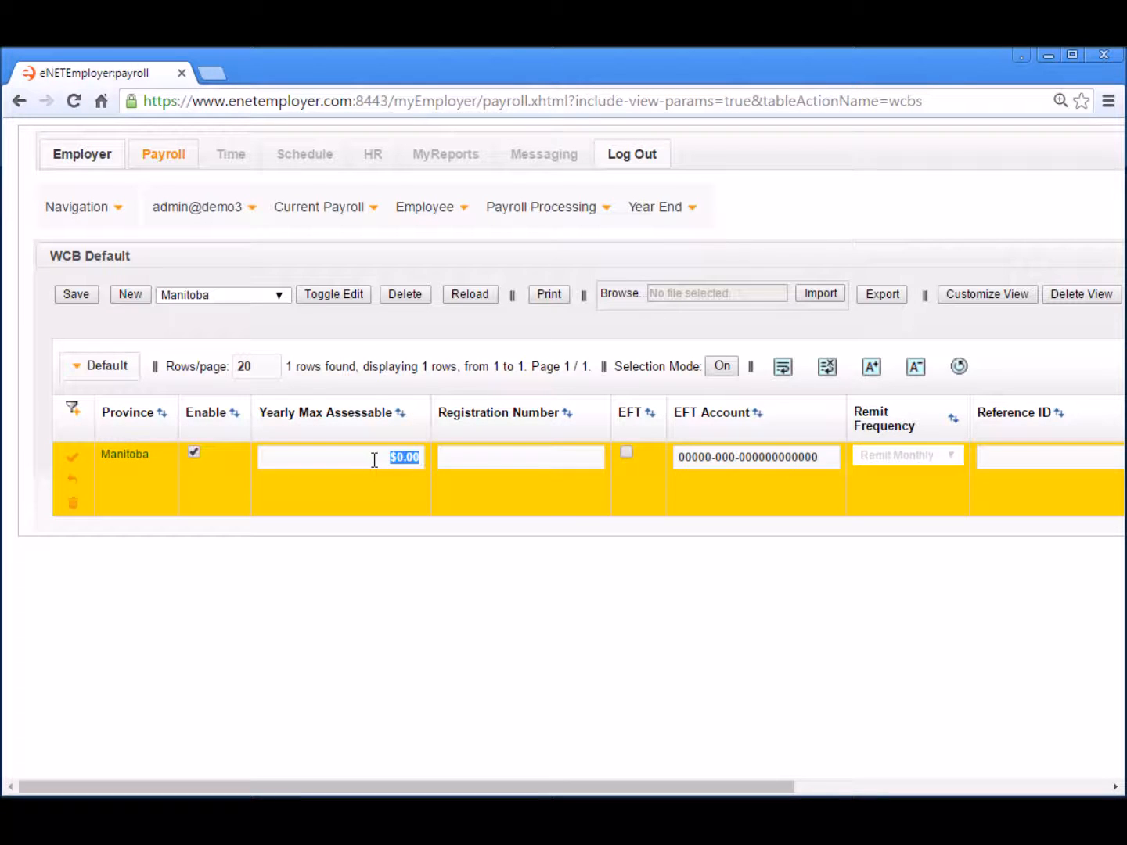
pyautogui.write('121000')
pyautogui.press('Tab')
pyautogui.click(1039, 787)
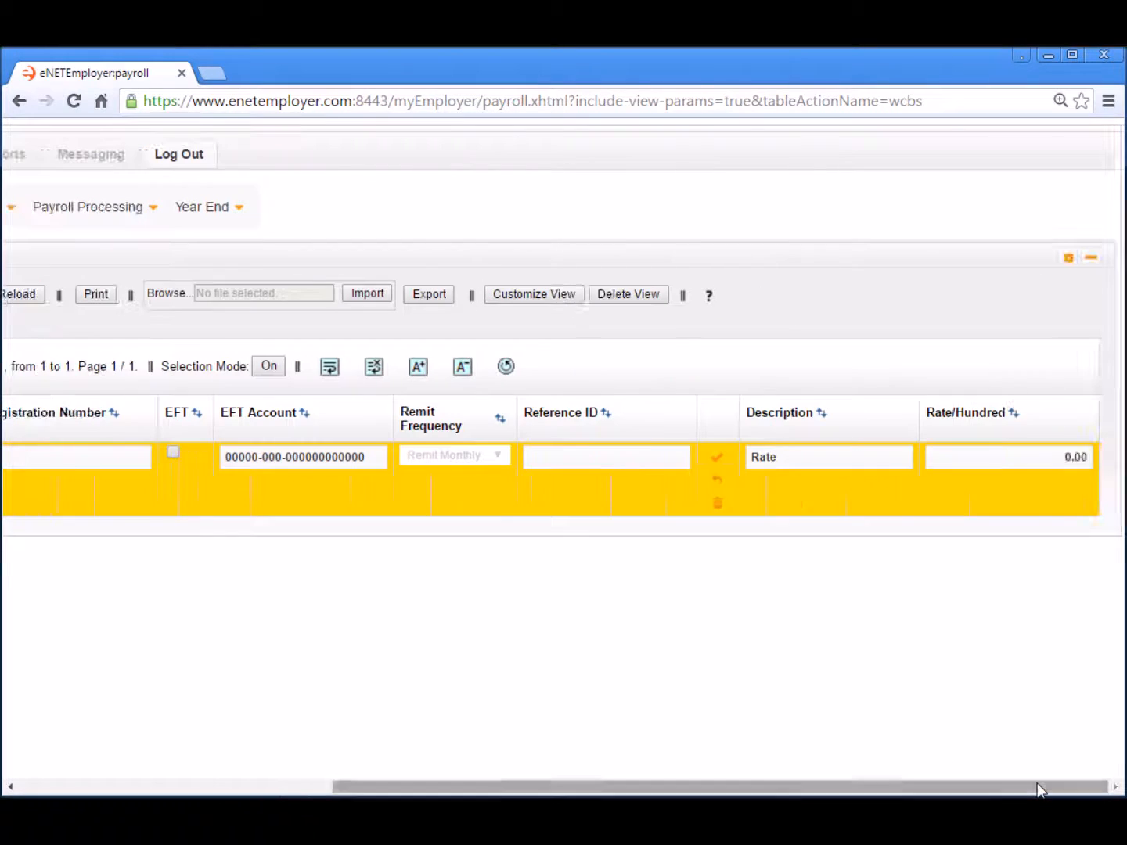
pyautogui.click(709, 298)
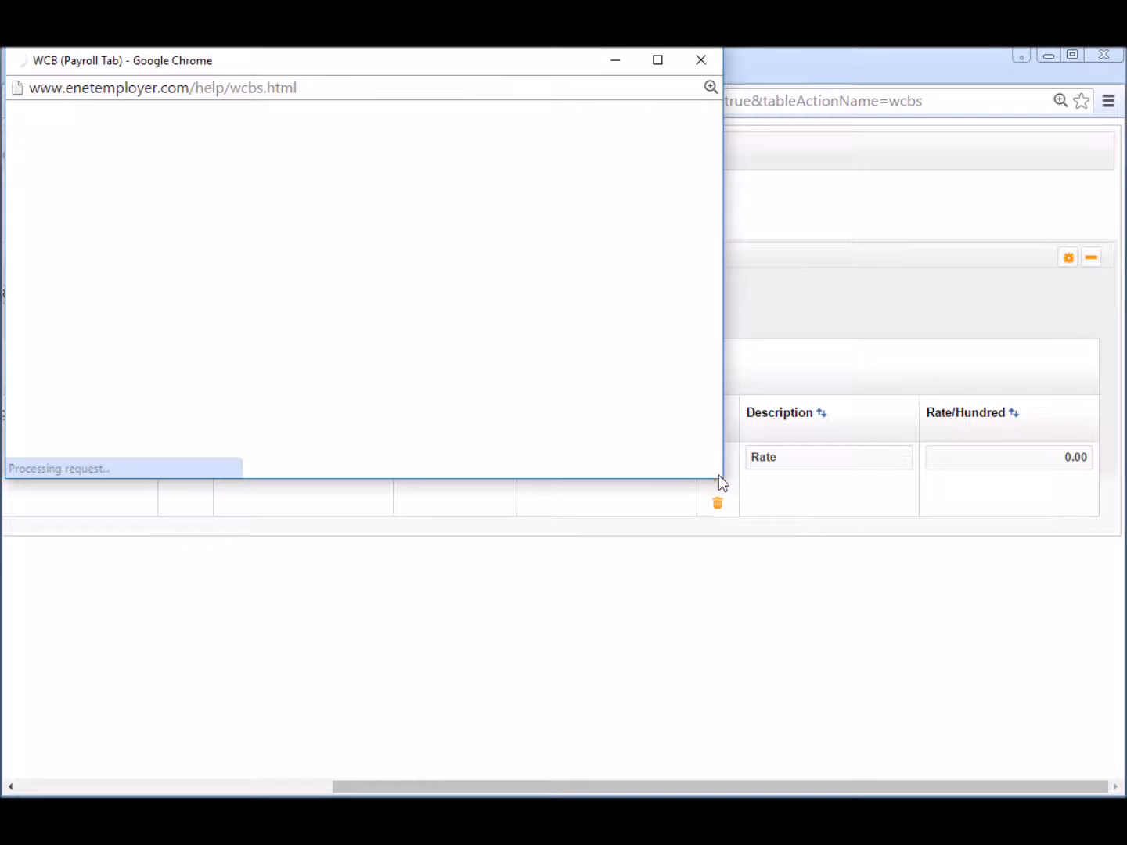
pyautogui.moveTo(722, 477); pyautogui.dragTo(1039, 736)
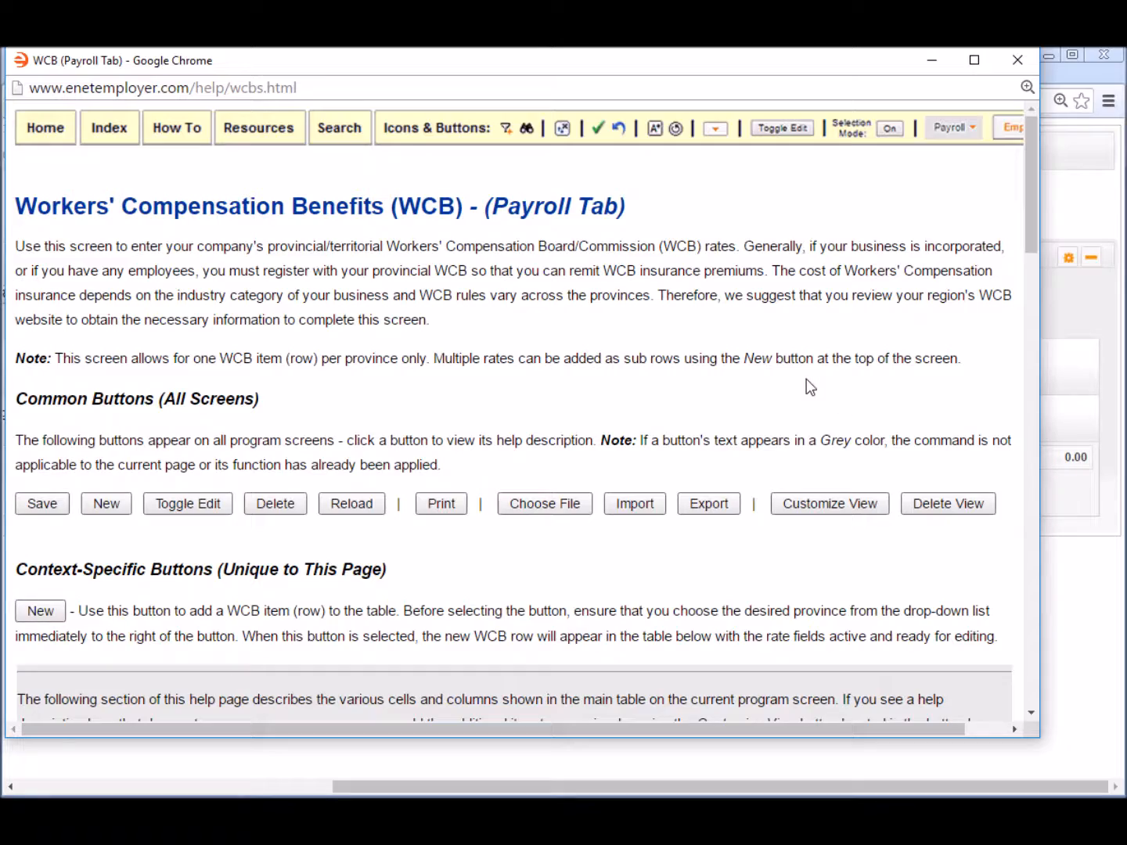
pyautogui.scroll(-2, 806, 382)
pyautogui.scroll(-4, 808, 383)
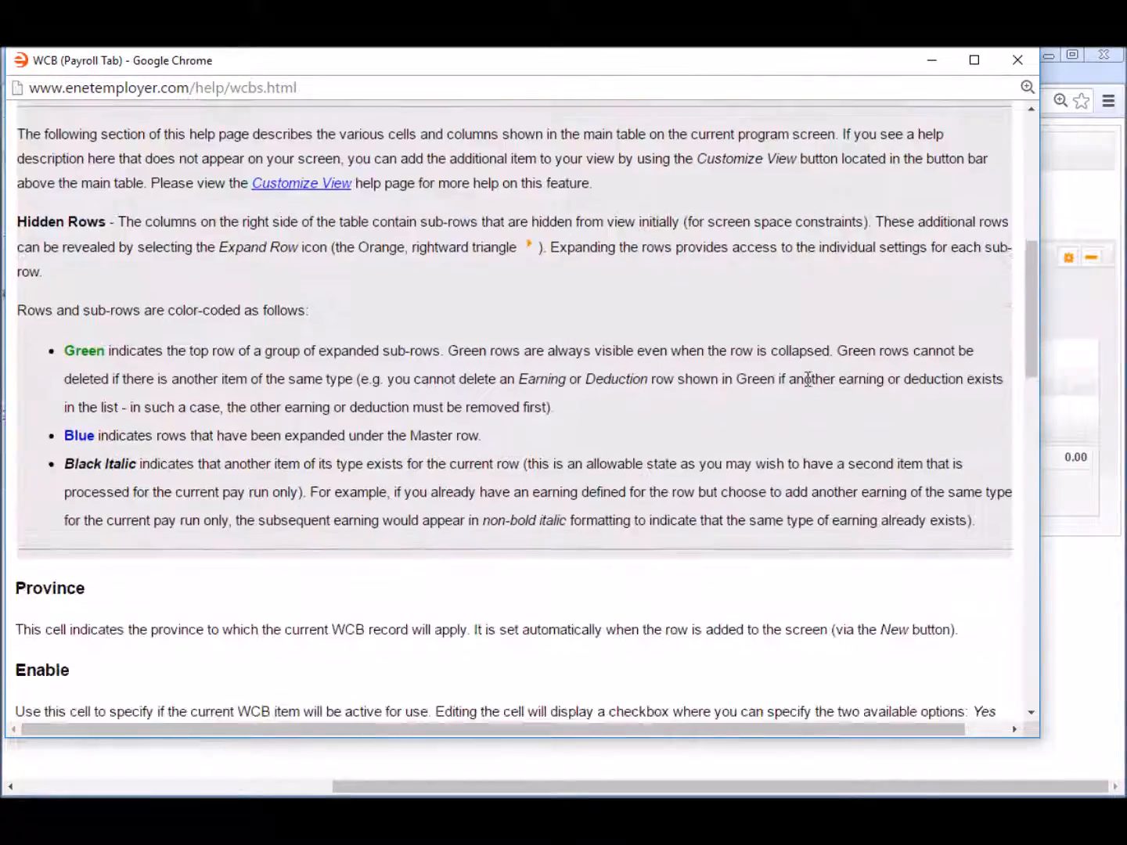
pyautogui.scroll(-4, 808, 381)
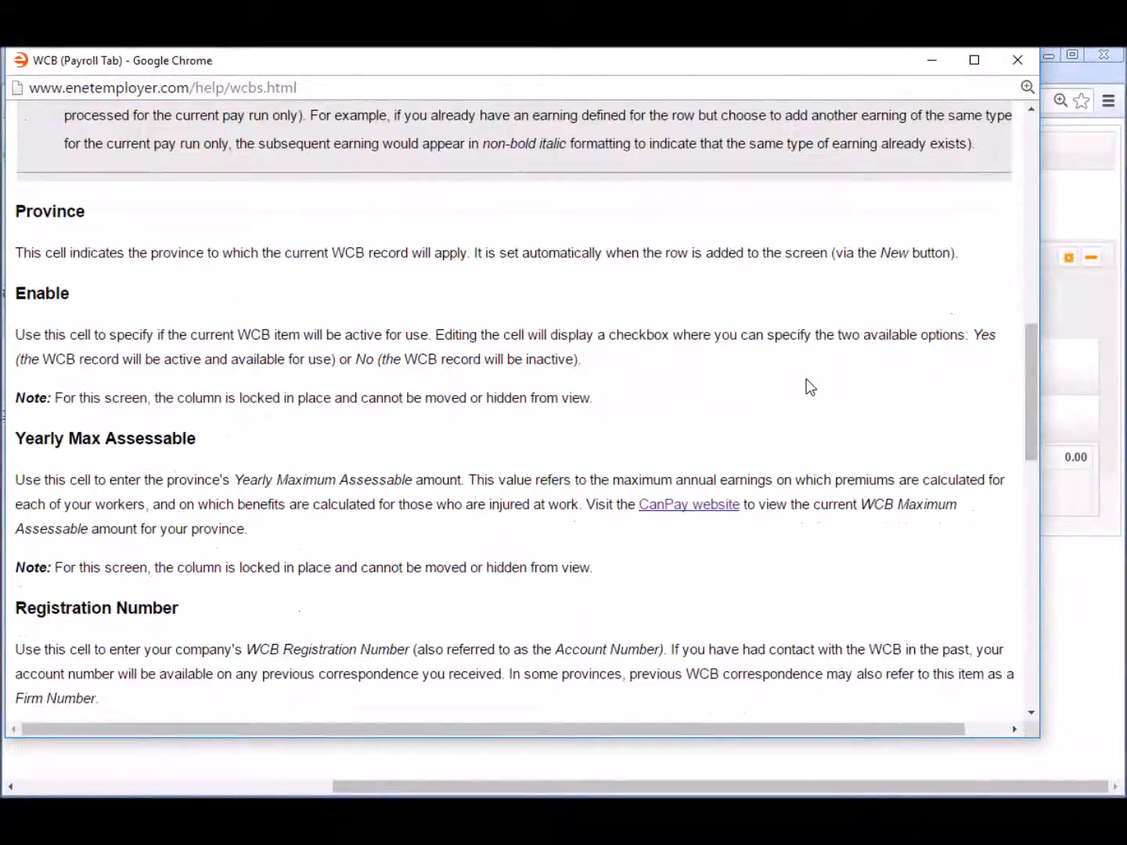
pyautogui.scroll(-2, 809, 385)
pyautogui.scroll(-4, 810, 386)
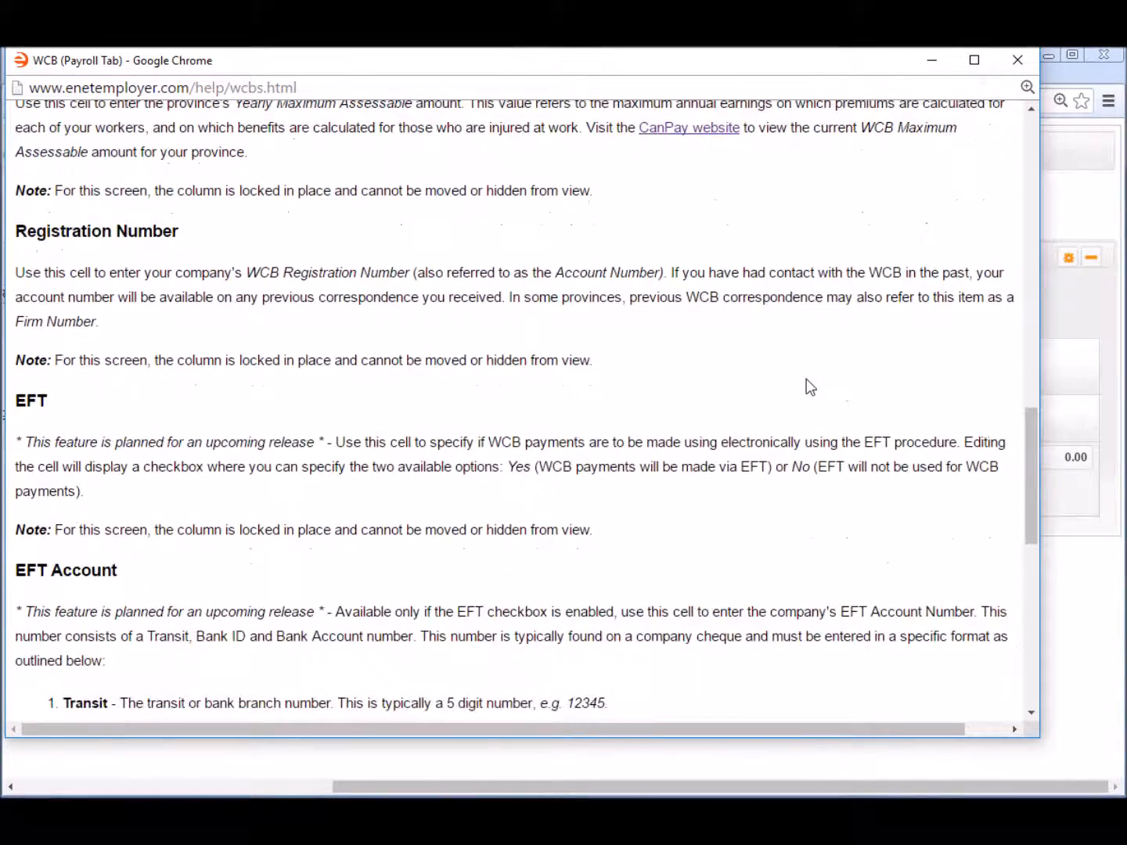
pyautogui.scroll(-4, 809, 386)
pyautogui.scroll(11, 810, 386)
pyautogui.scroll(10, 807, 383)
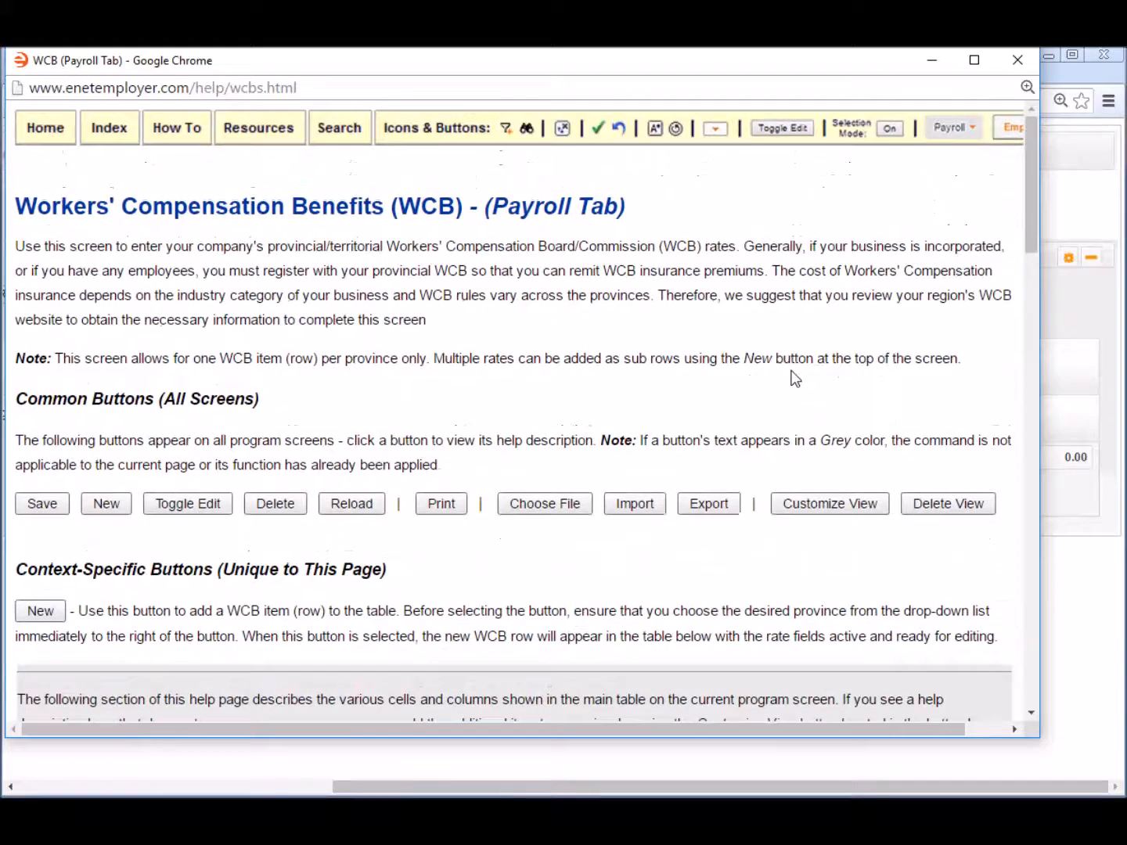
pyautogui.click(1018, 60)
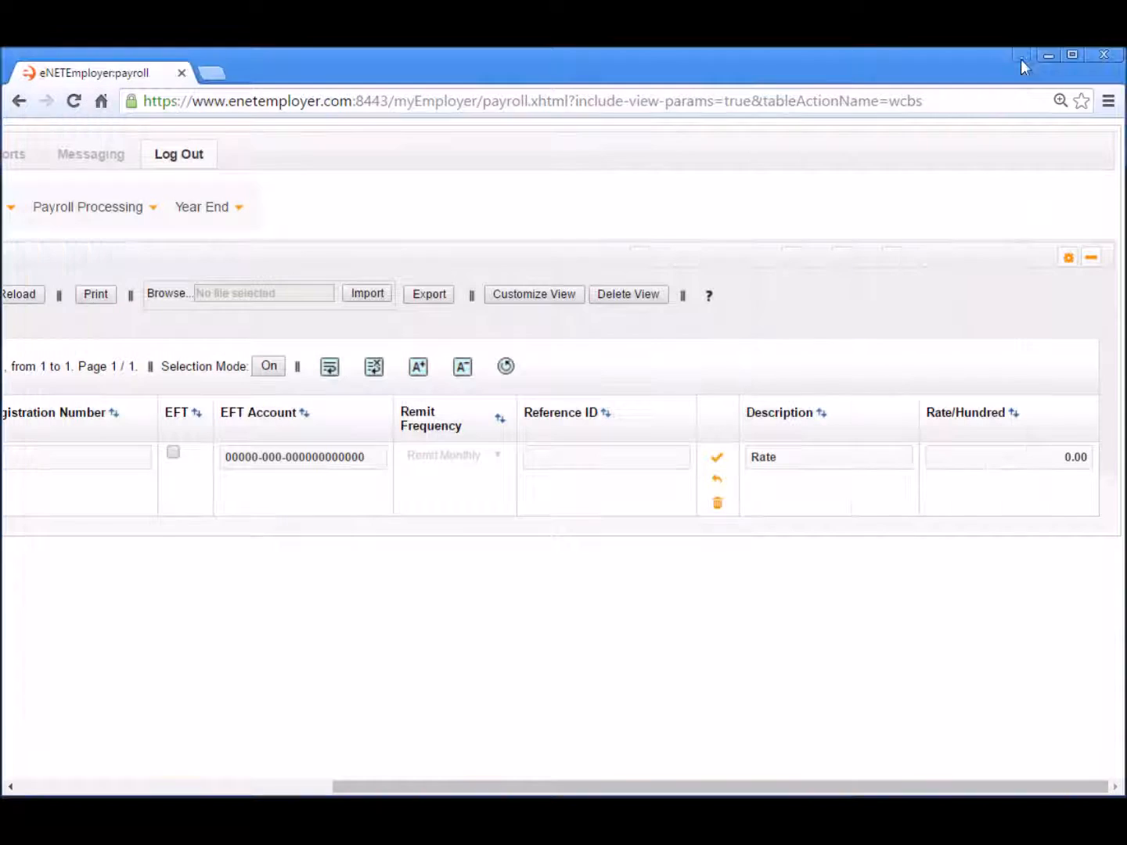
pyautogui.click(47, 789)
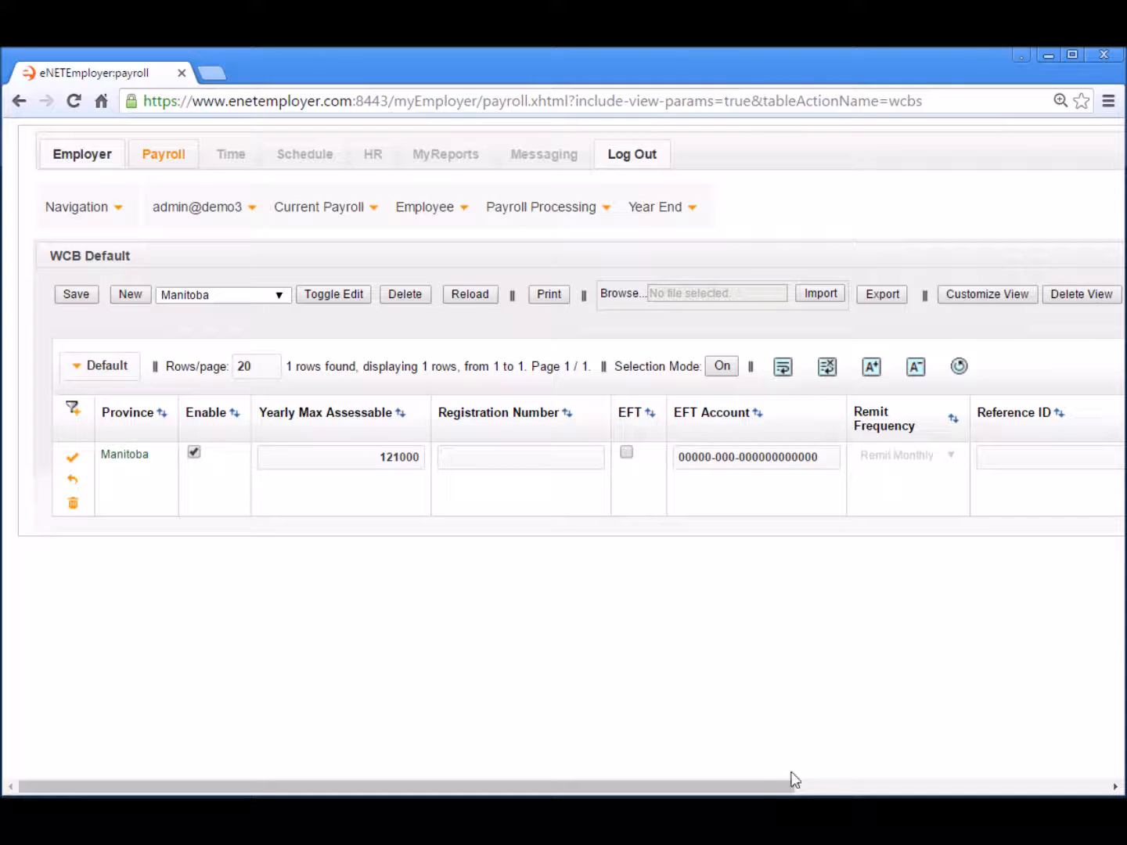
pyautogui.moveTo(741, 789); pyautogui.dragTo(742, 790)
pyautogui.moveTo(799, 786); pyautogui.dragTo(1061, 787)
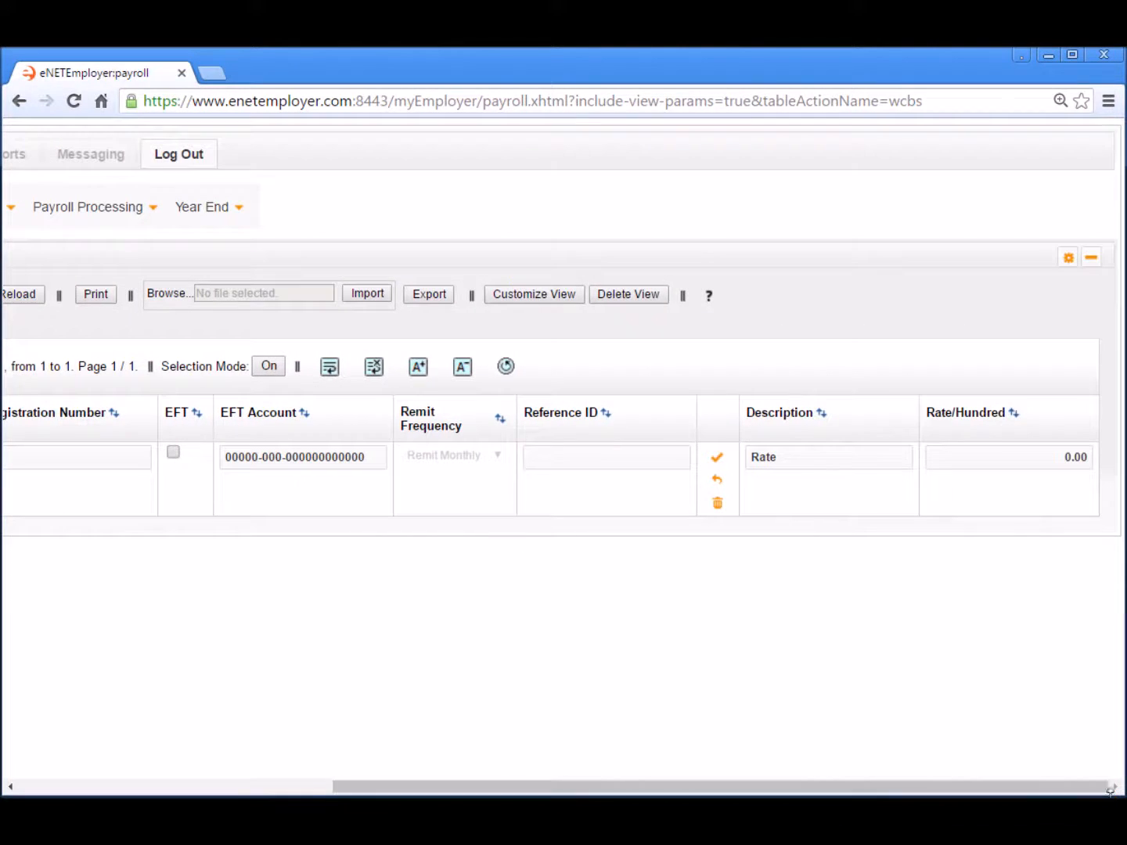
pyautogui.click(815, 463)
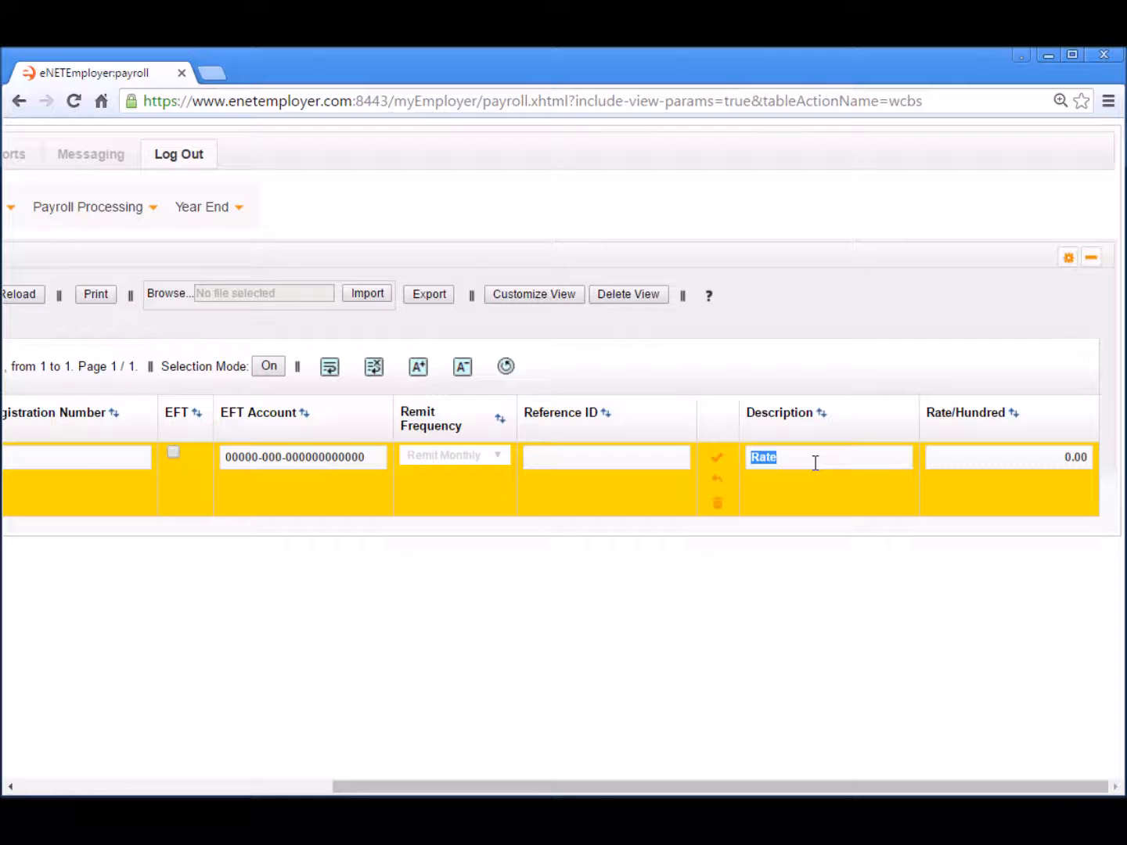
# - Give the Manitoba WCB row the description 'Plant' and a rate per hundred of 1.51
pyautogui.write('Plant')
pyautogui.press('Tab')
pyautogui.write('1')
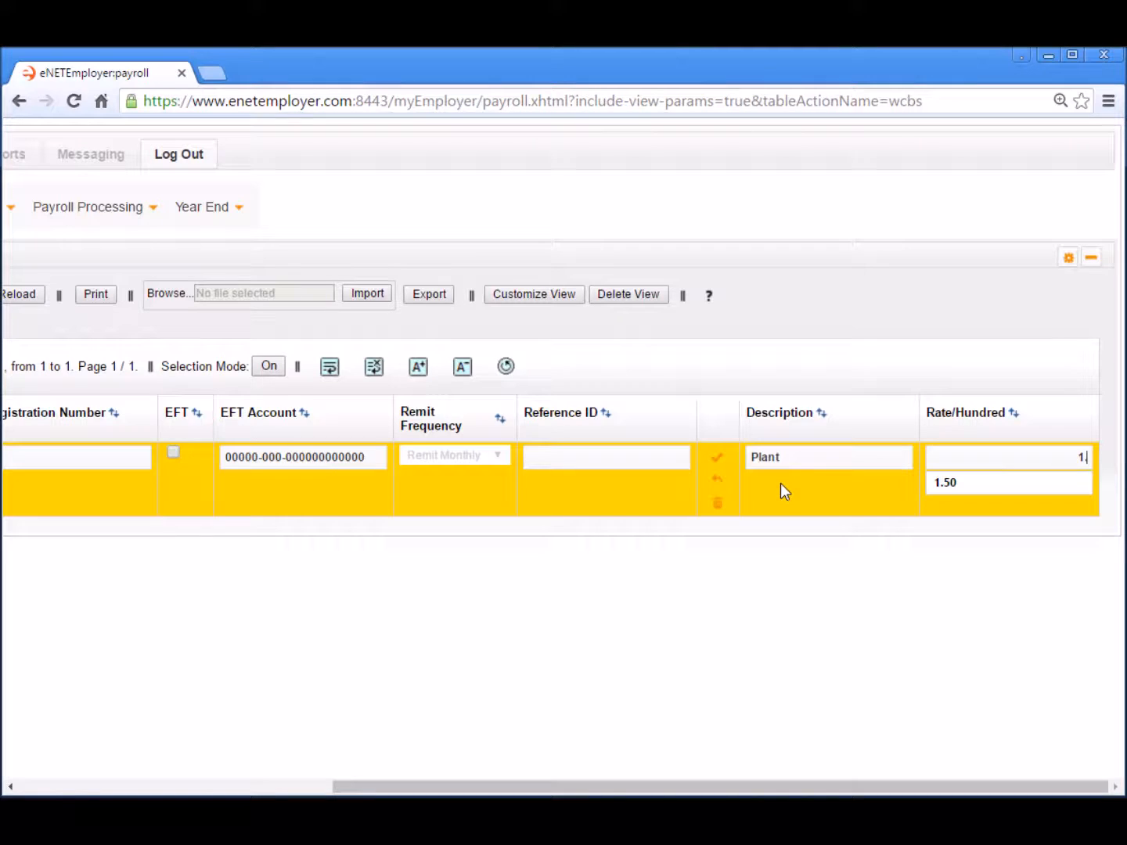
pyautogui.write('.51')
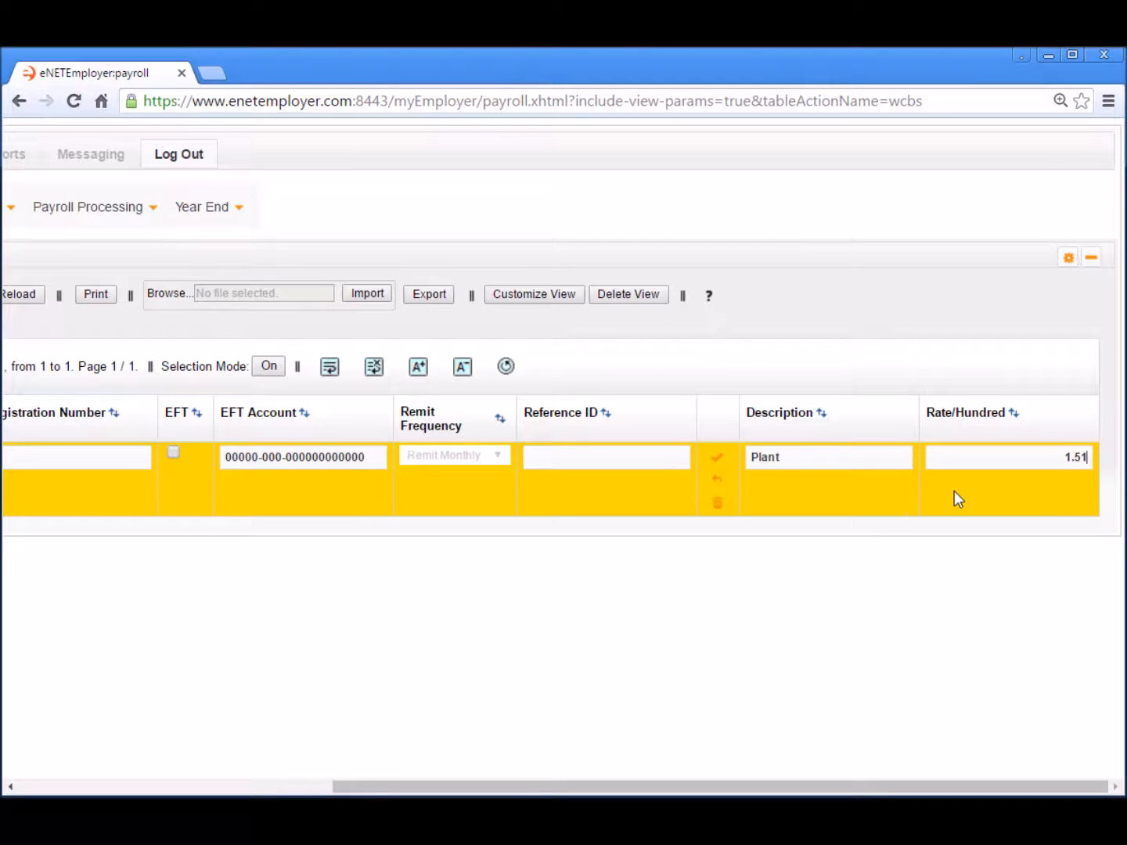
pyautogui.click(1057, 508)
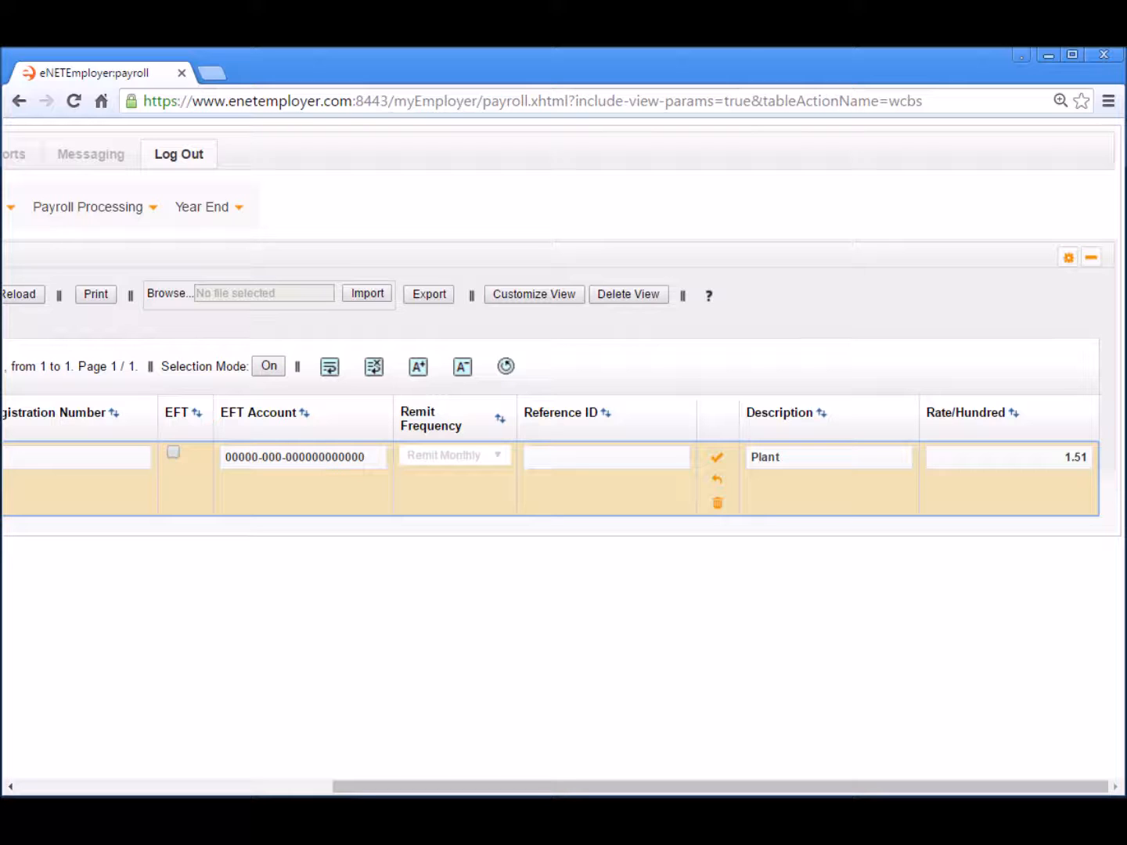
pyautogui.moveTo(540, 785); pyautogui.dragTo(227, 787)
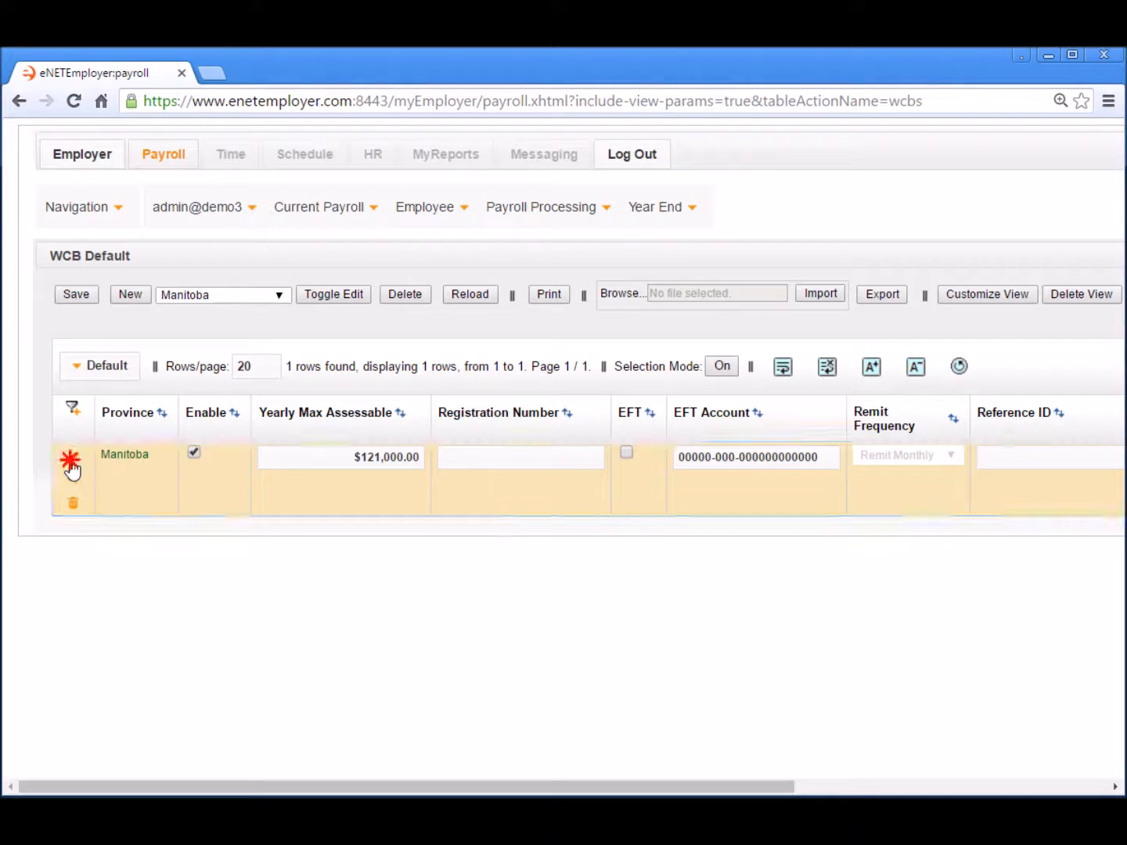
# - Save the Manitoba WCB row with its Plant rate of 1.51
pyautogui.click(72, 460)
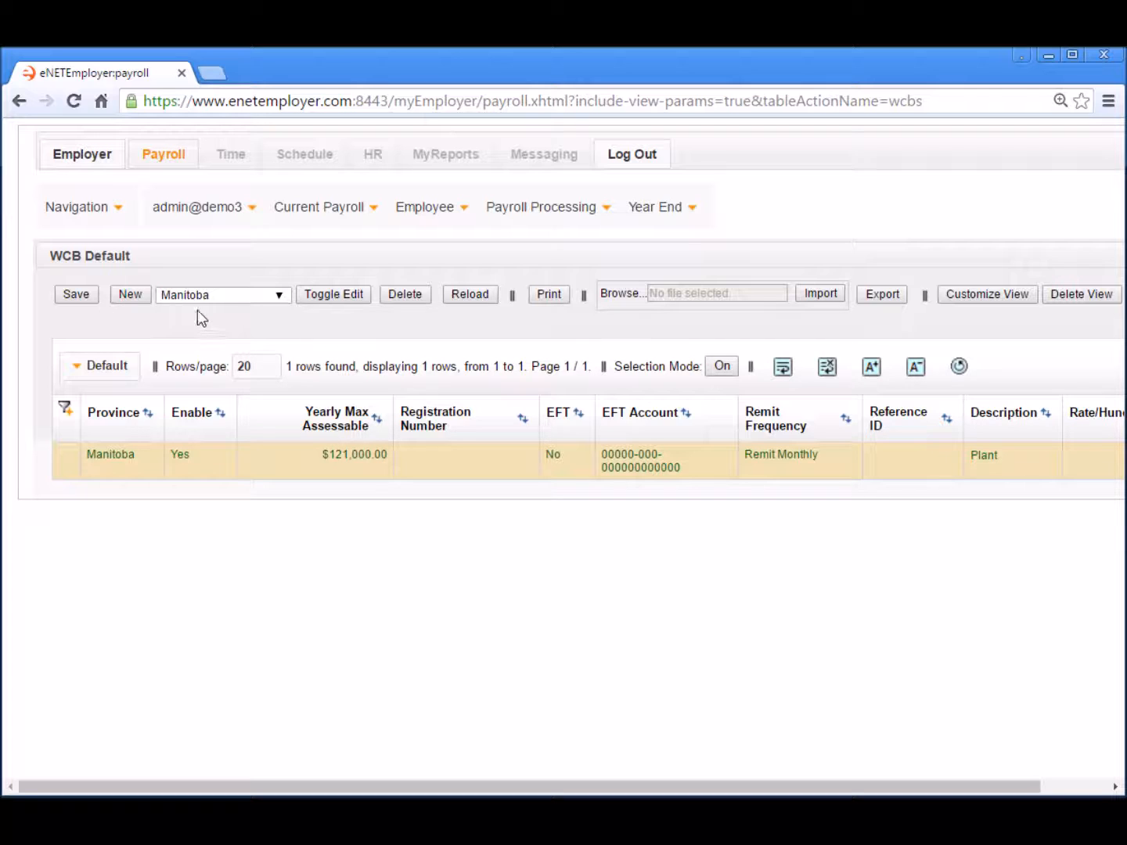
# - Add and save a second Manitoba rate line, 'Assembly', at 0.67 per hundred
pyautogui.click(127, 296)
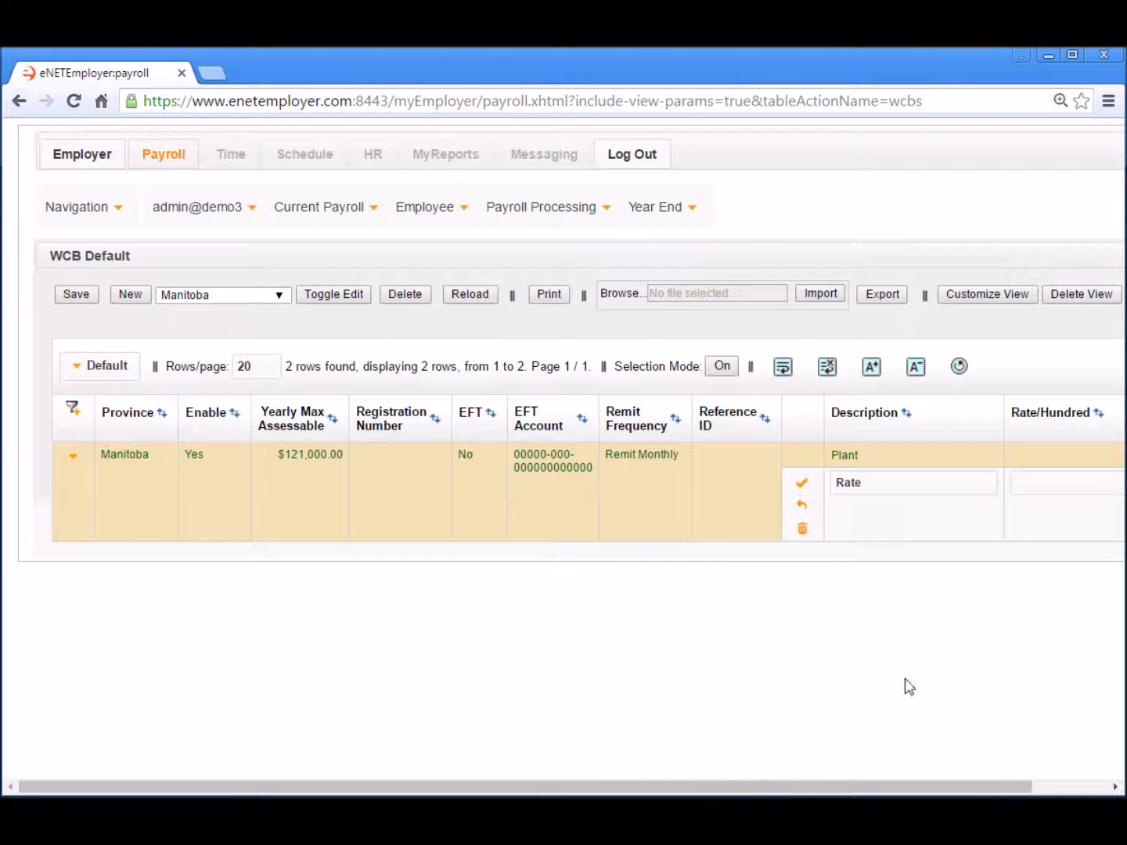
pyautogui.moveTo(983, 782); pyautogui.dragTo(1059, 783)
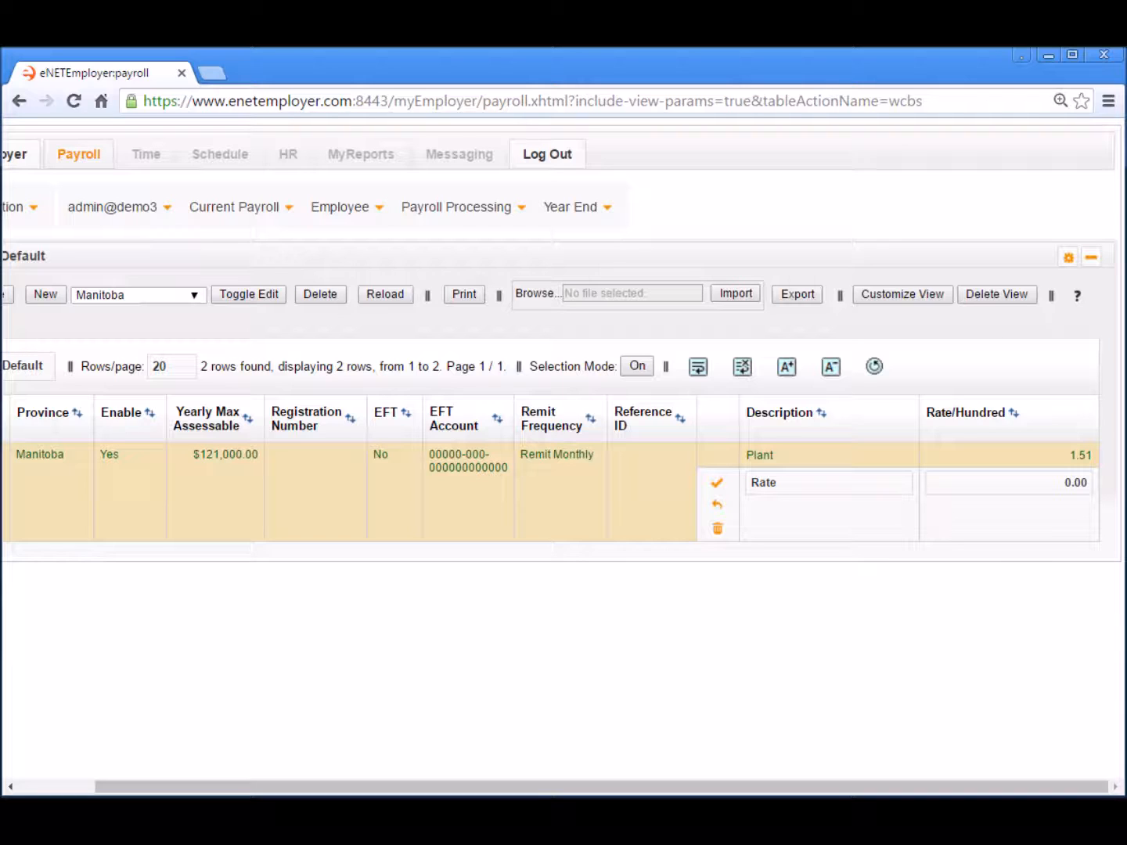
pyautogui.doubleClick(786, 485)
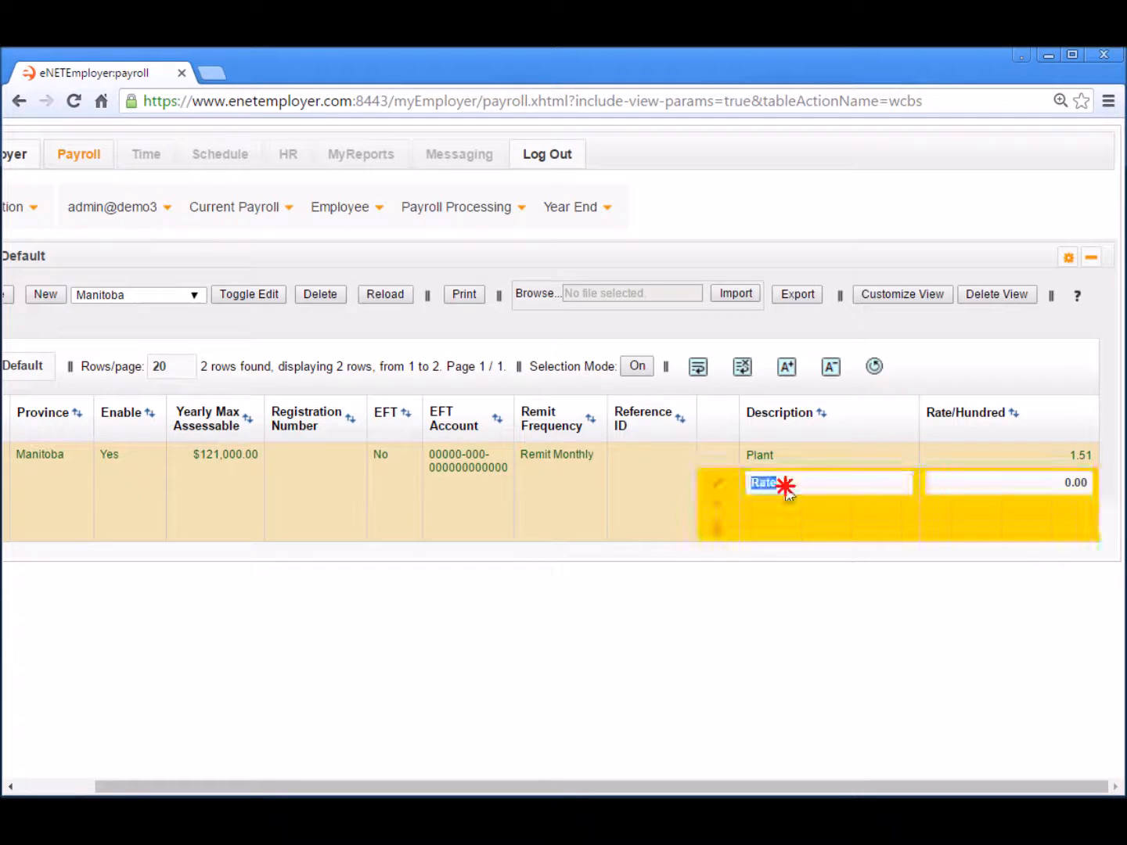
pyautogui.write('Assembly')
pyautogui.press('Tab')
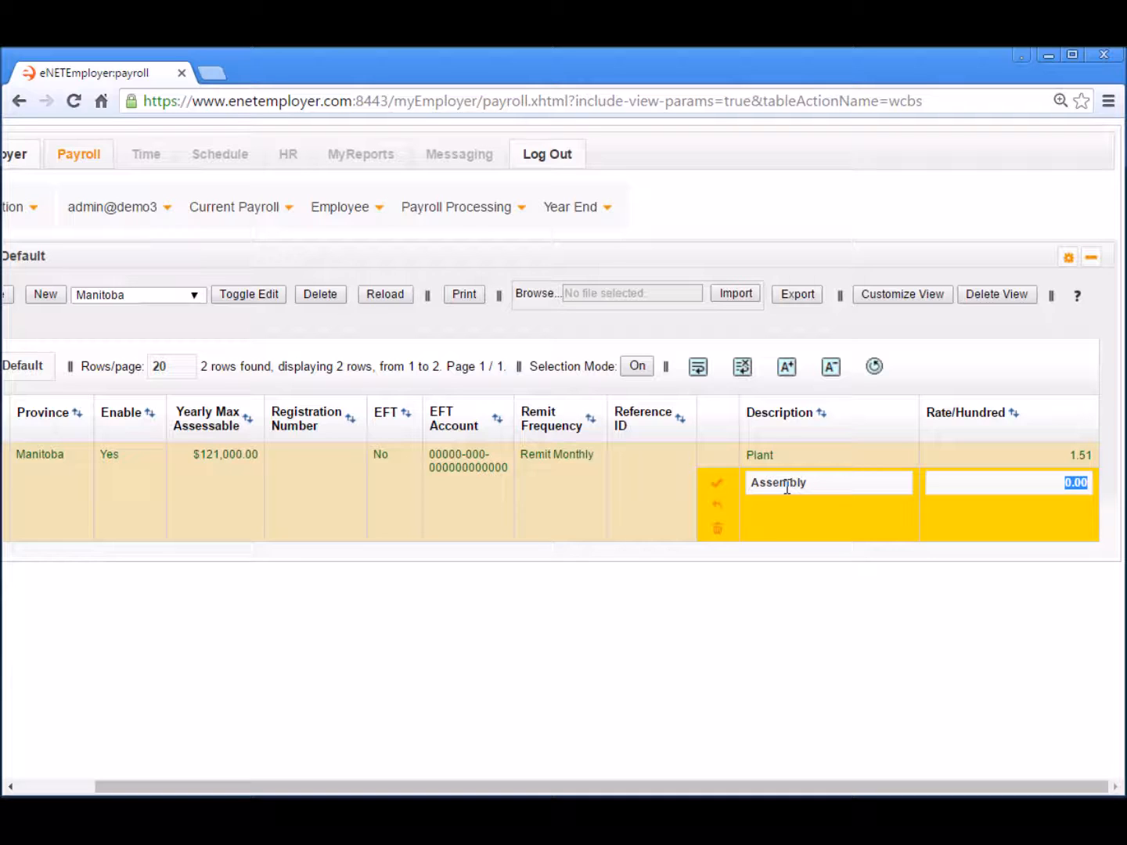
pyautogui.write('.67')
pyautogui.click(982, 531)
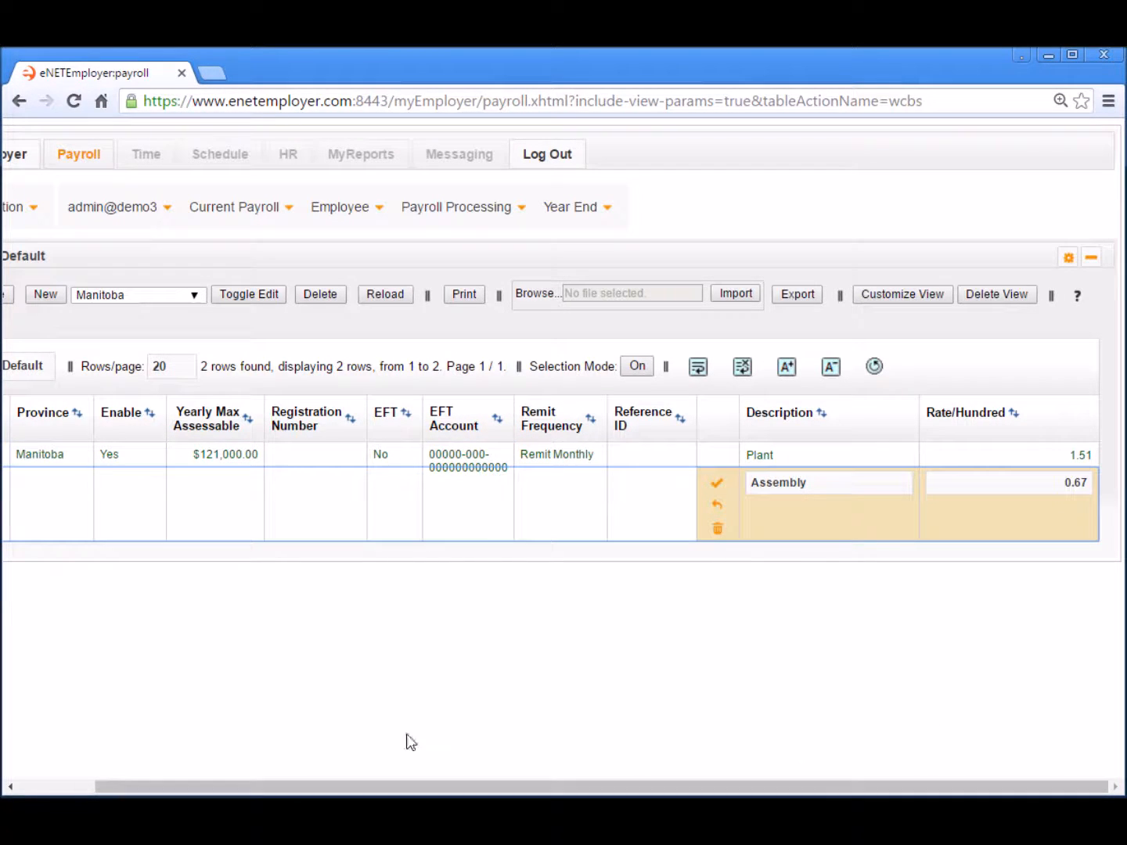
pyautogui.click(716, 484)
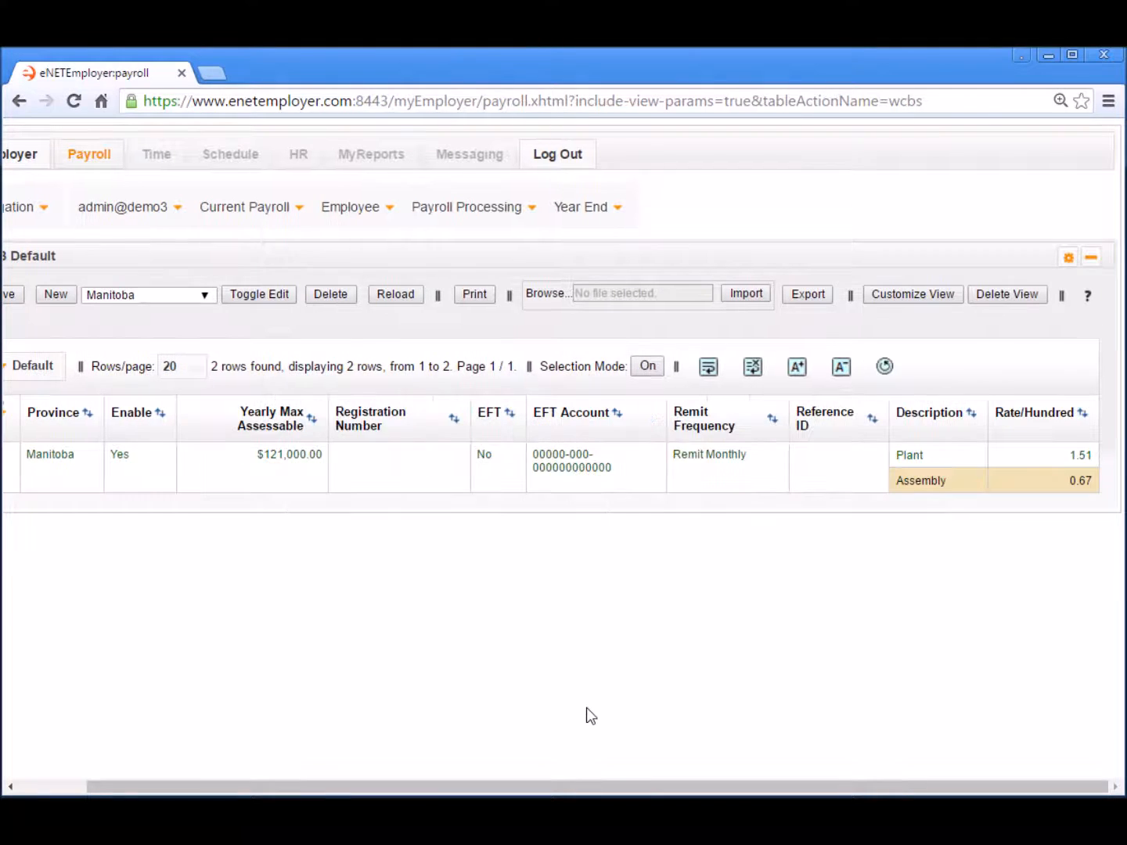
pyautogui.click(44, 786)
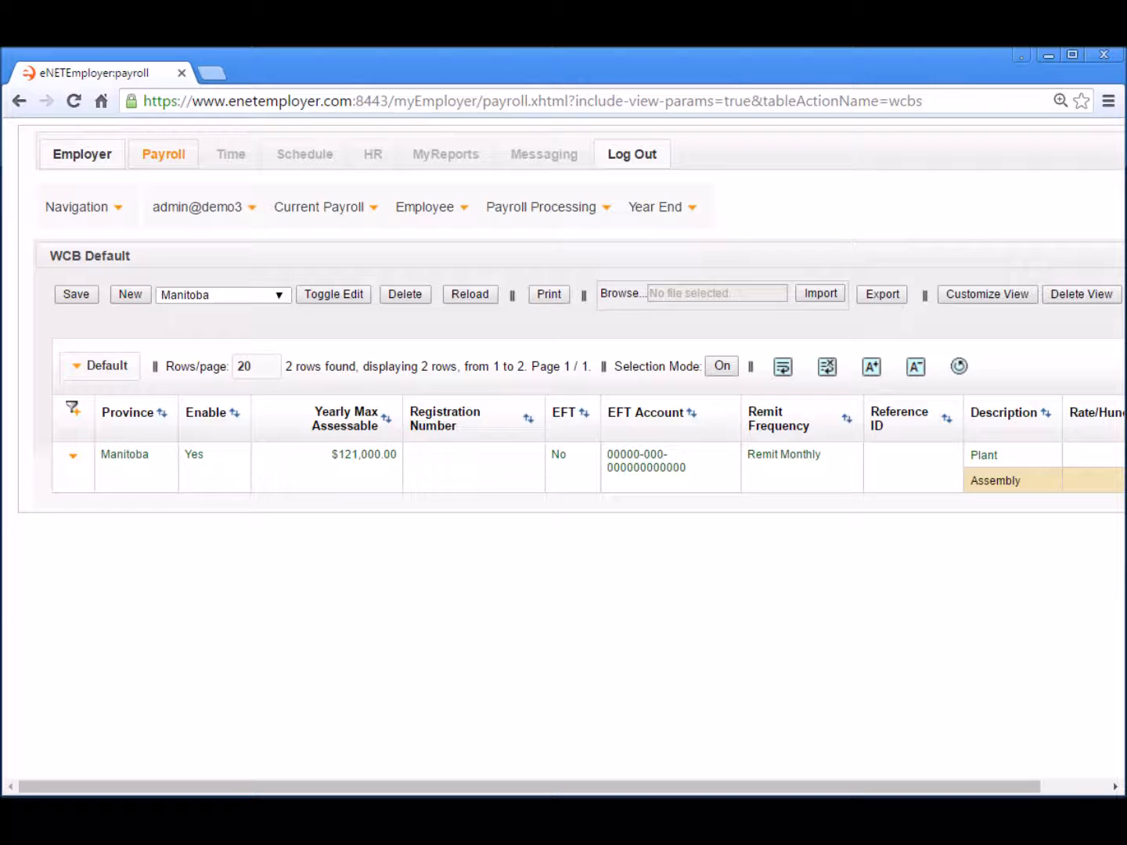
pyautogui.click(325, 215)
pyautogui.click(331, 209)
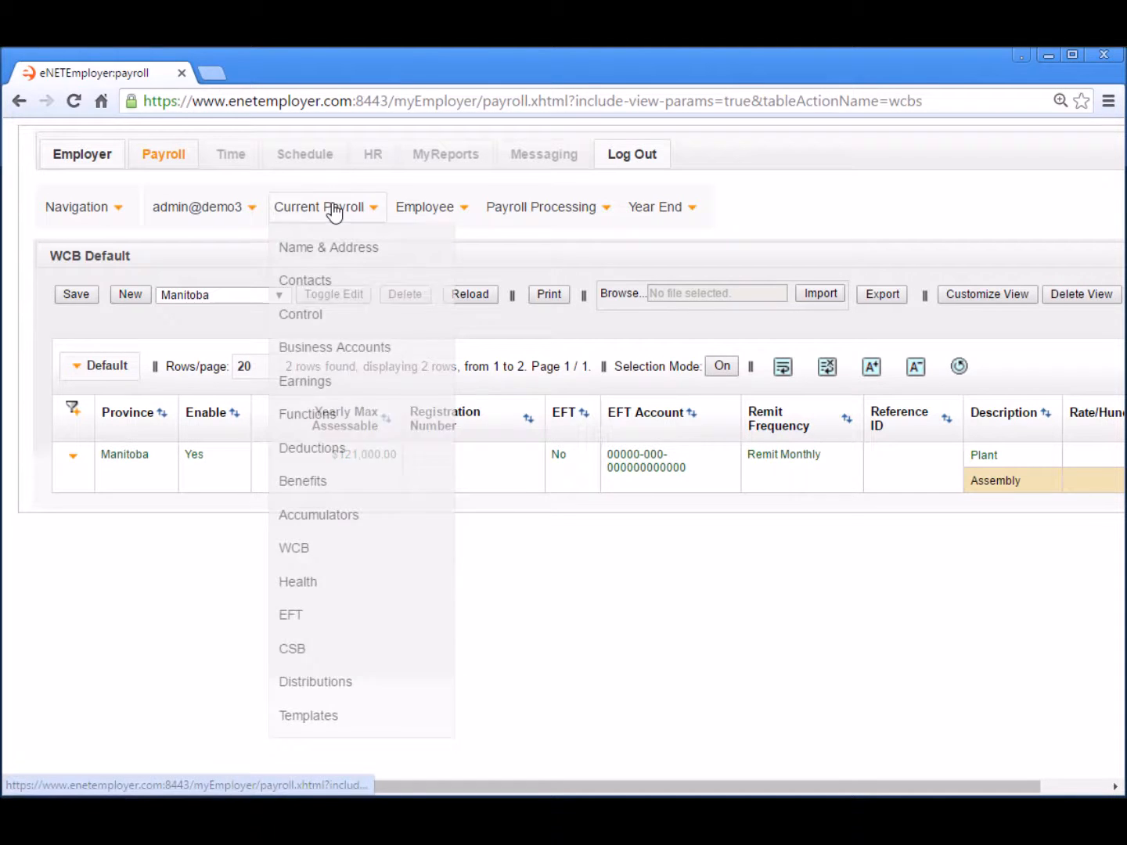
# - Go to the payroll Templates page and select the Salary and Assembly templates
pyautogui.click(342, 713)
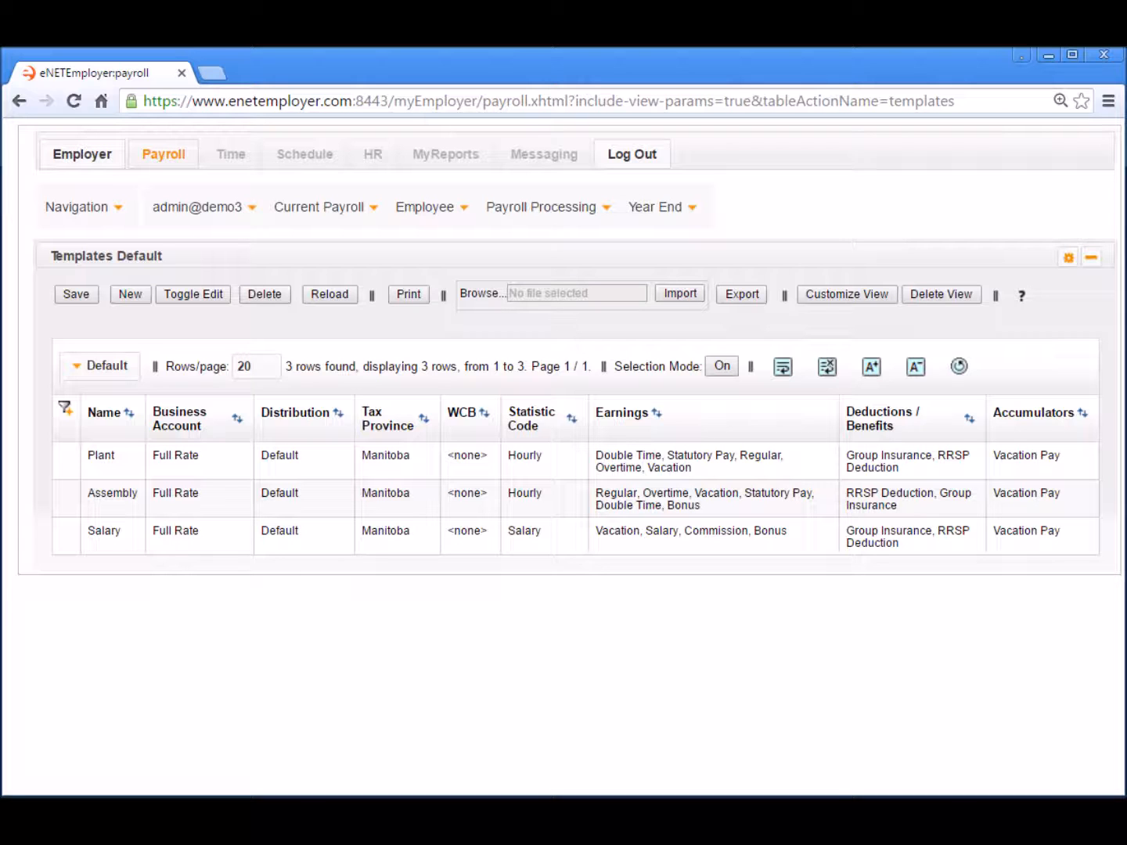
pyautogui.click(332, 541)
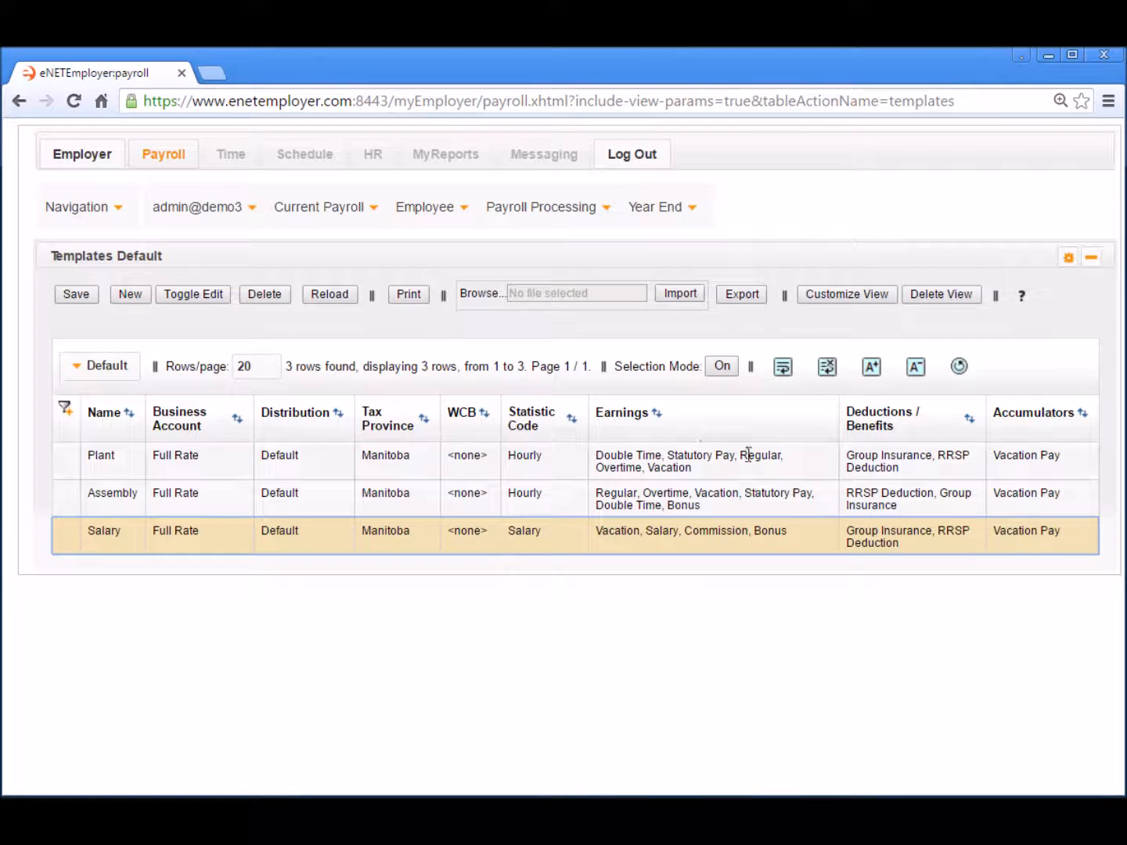
pyautogui.click(702, 497)
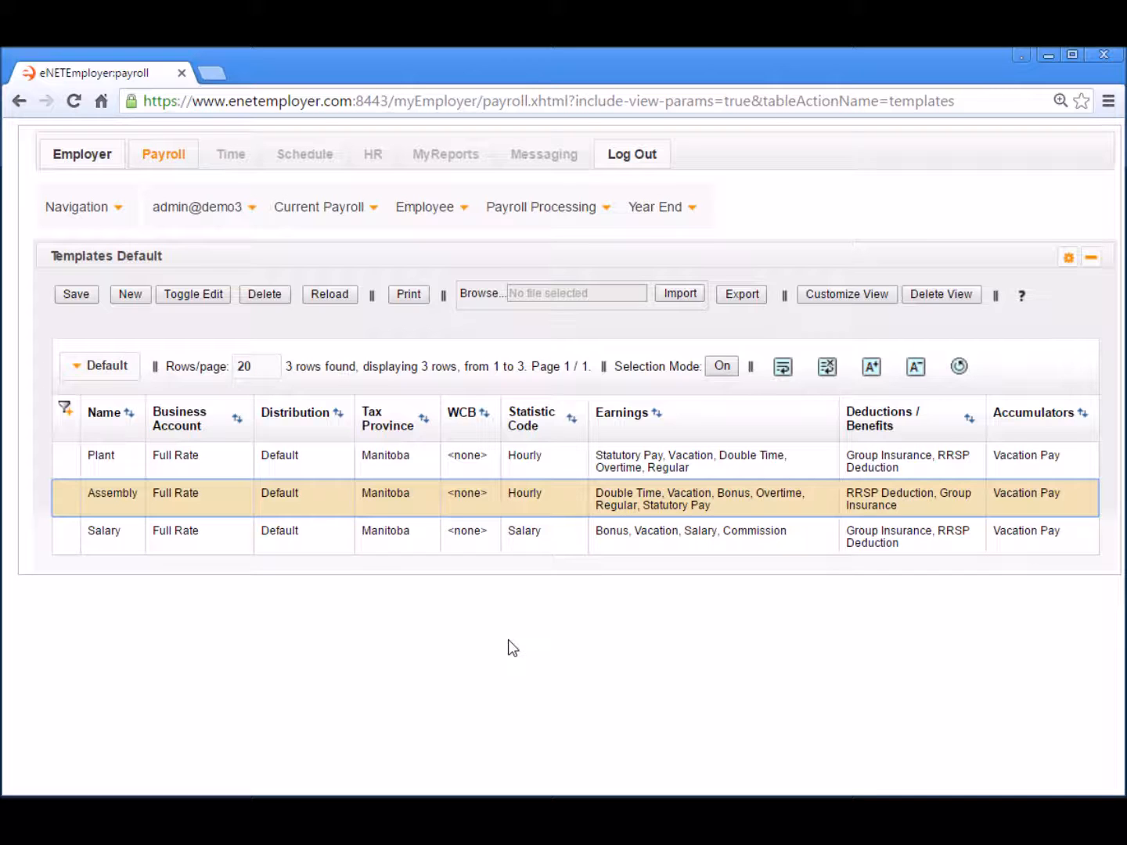
# - Edit all templates, assigning Manitoba-Plant to Plant and Manitoba-Assembly to Assembly
pyautogui.rightClick(328, 455)
pyautogui.moveTo(392, 518)
pyautogui.click(586, 560)
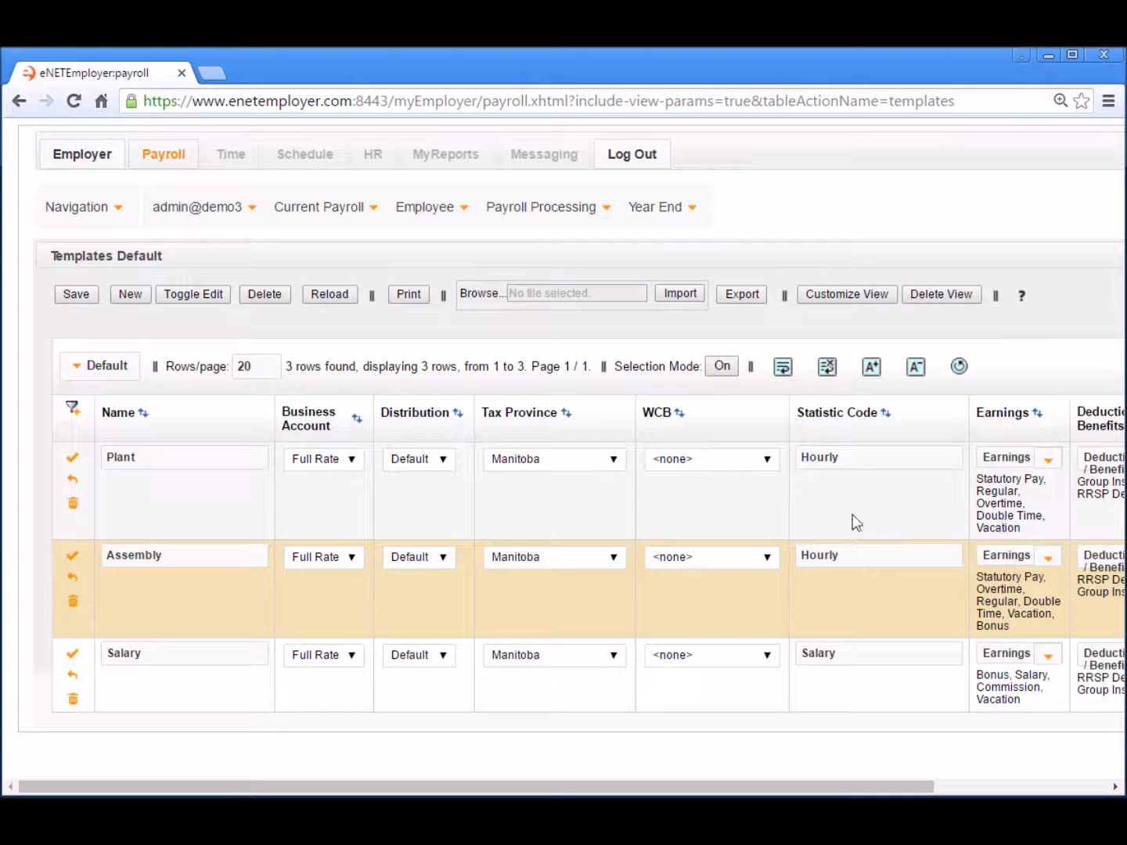
pyautogui.click(766, 462)
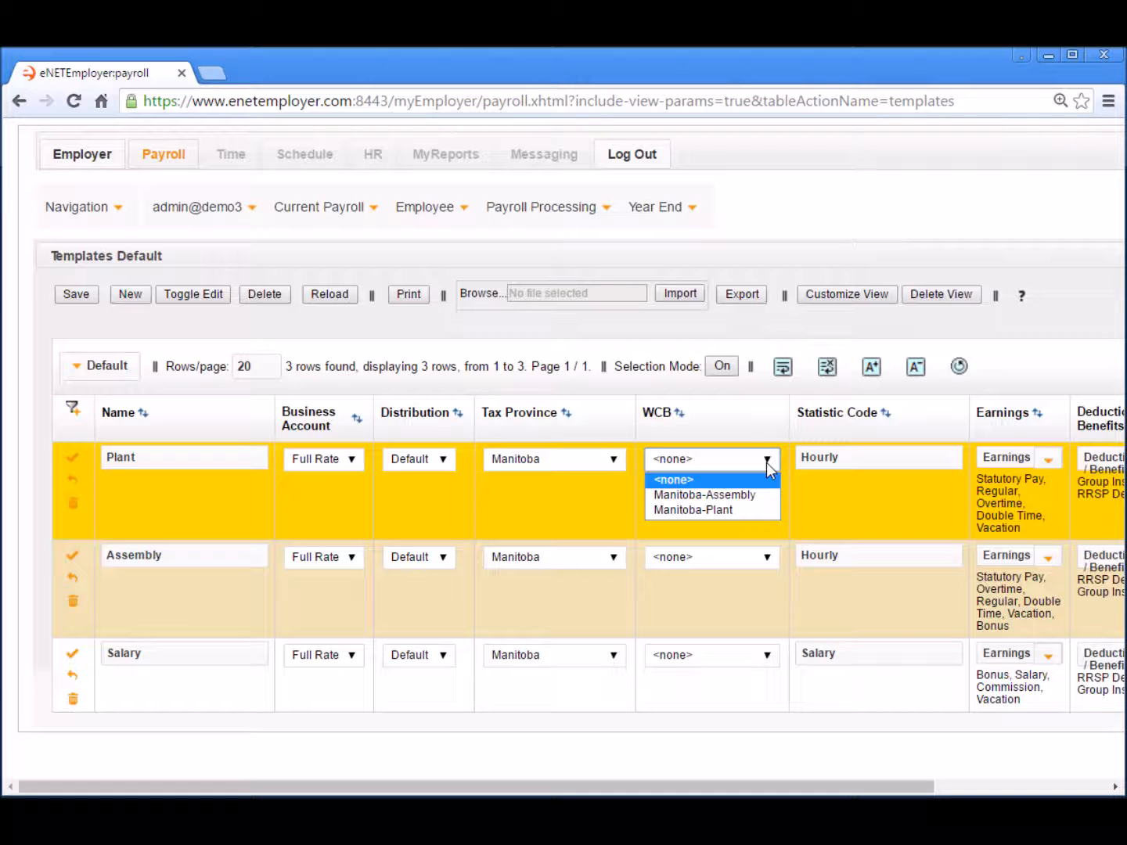
pyautogui.click(718, 510)
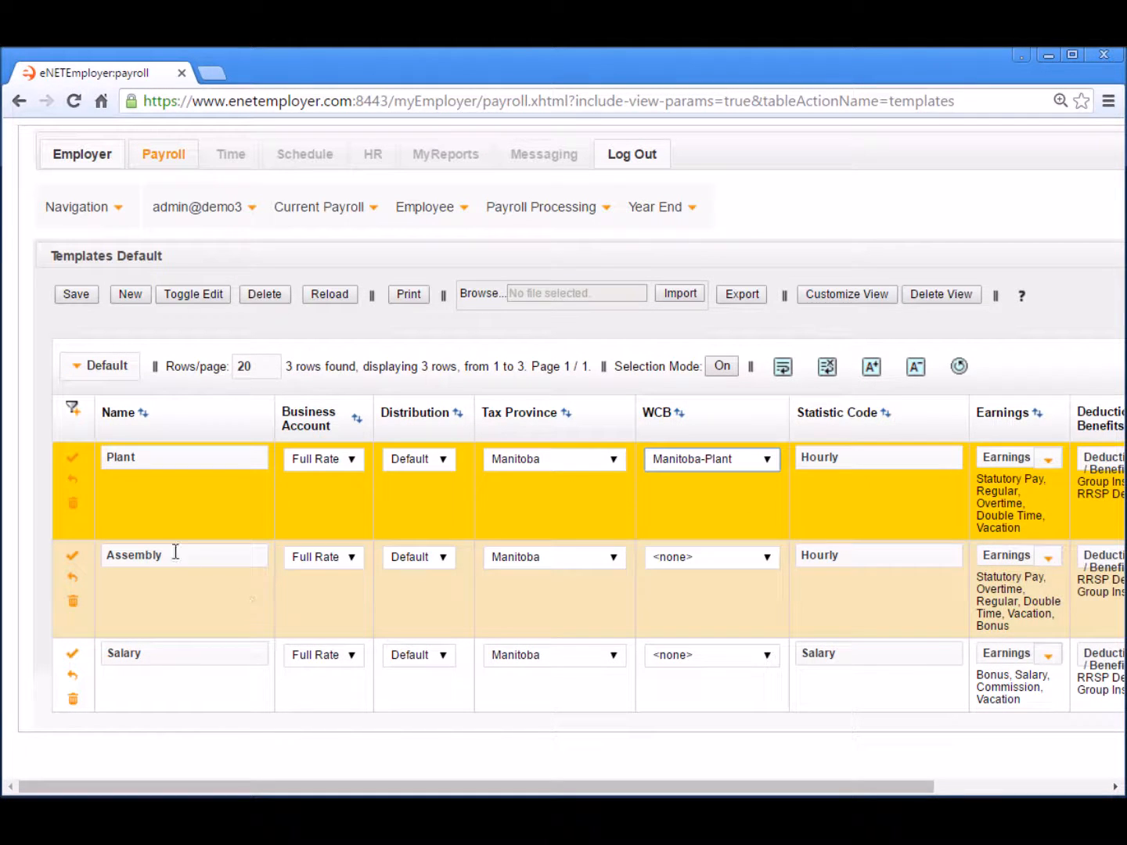
pyautogui.click(771, 557)
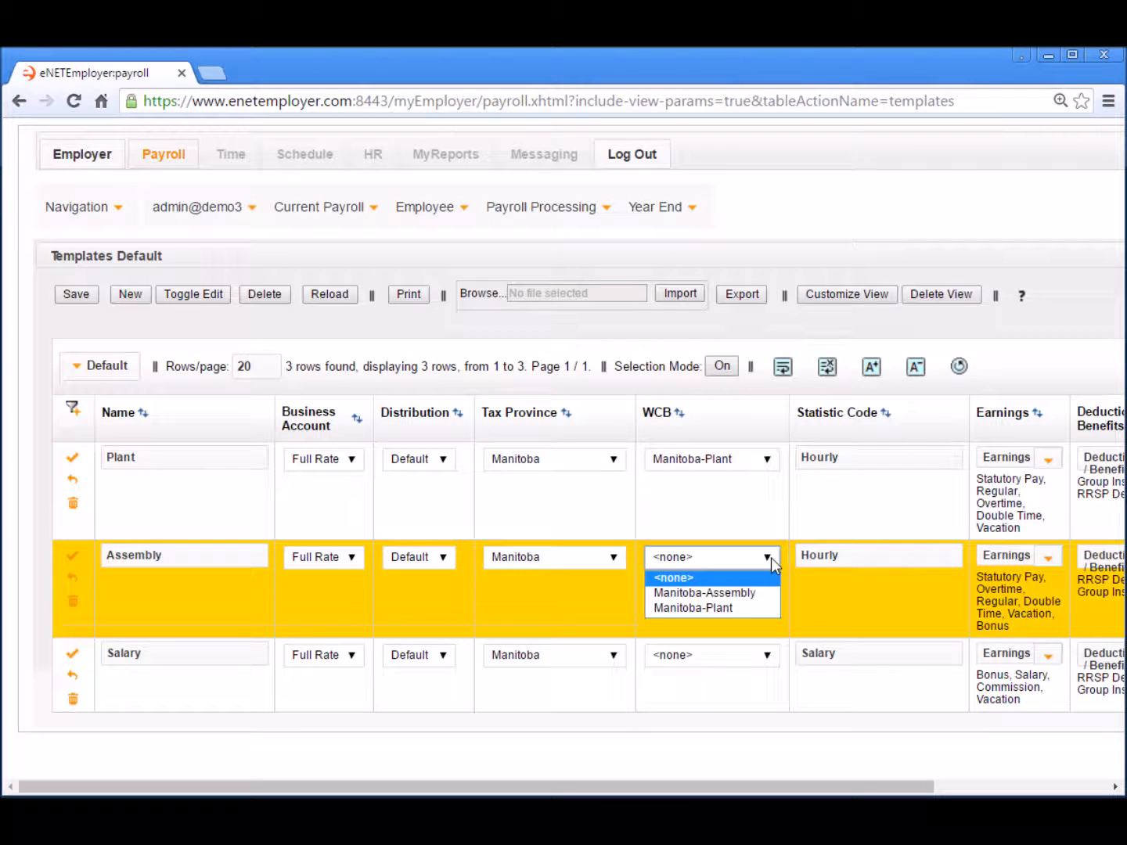
pyautogui.click(724, 594)
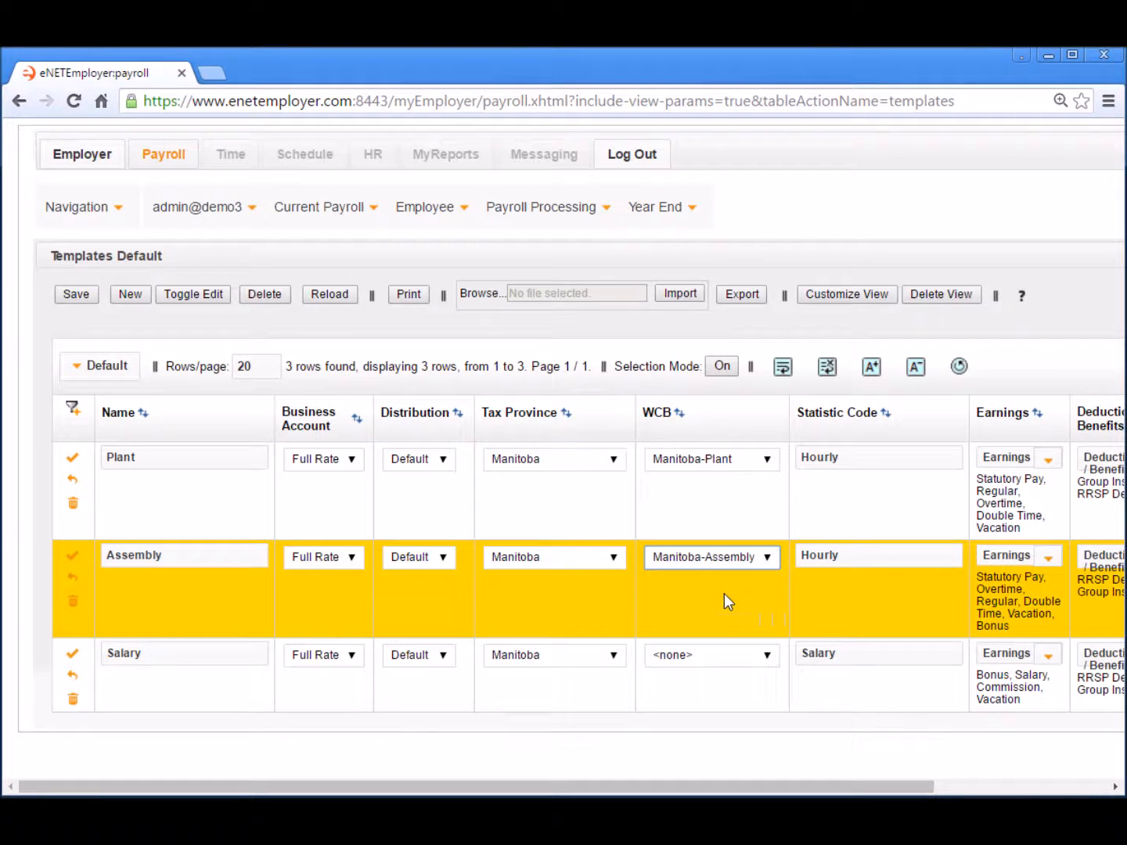
pyautogui.click(720, 692)
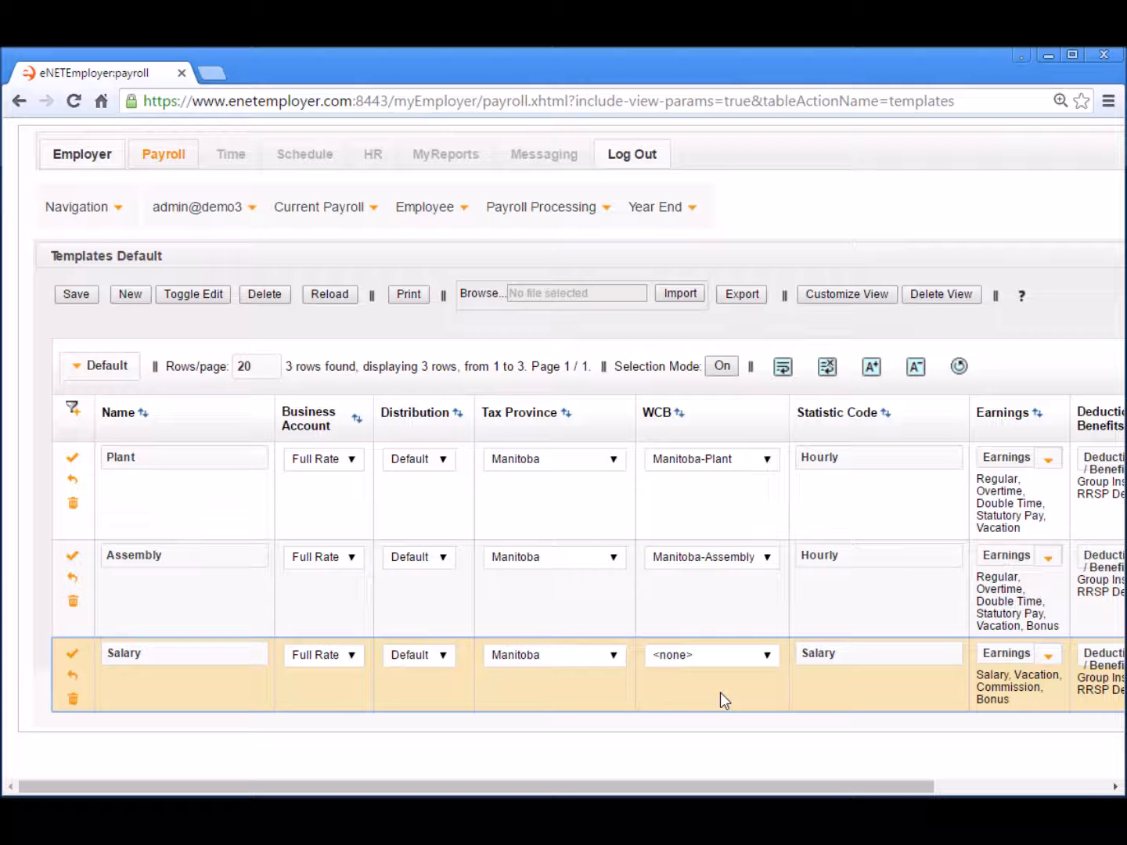
# - Accept all template edits so Plant and Assembly keep their Manitoba WCB rates
pyautogui.rightClick(323, 496)
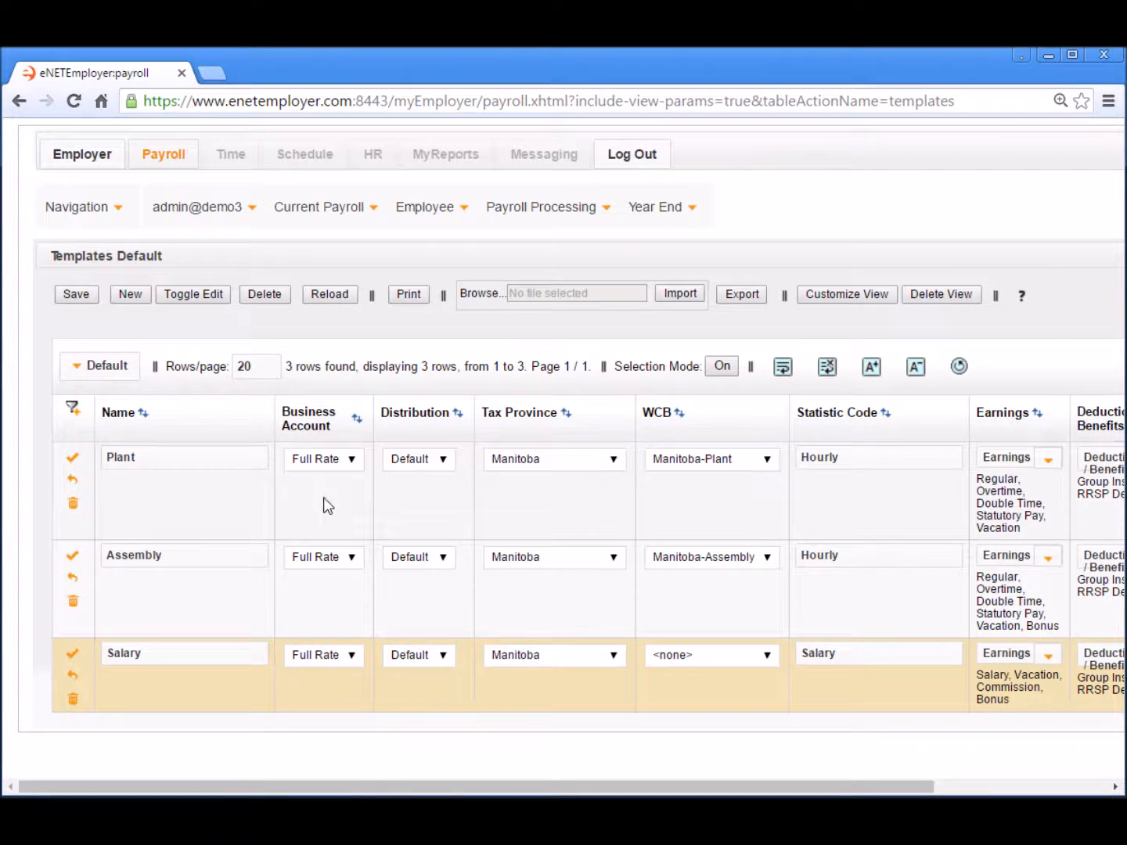
pyautogui.moveTo(371, 568)
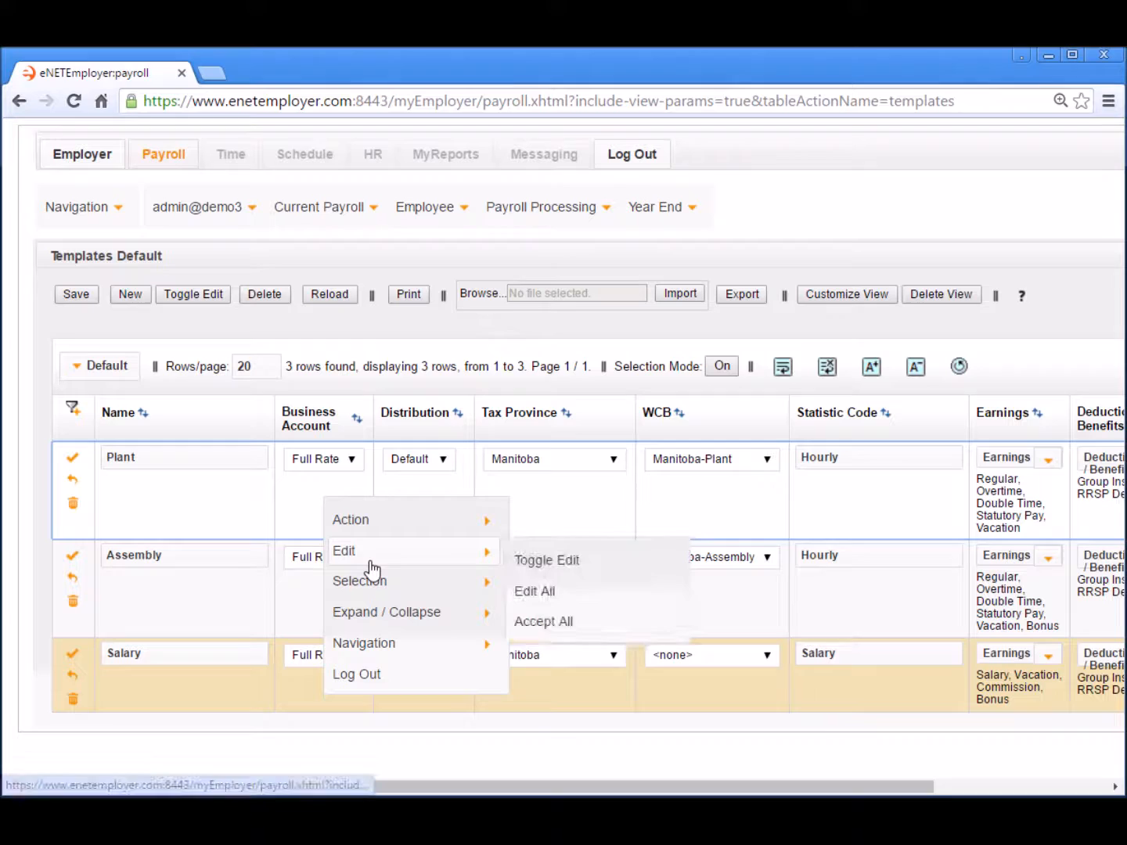
pyautogui.click(563, 624)
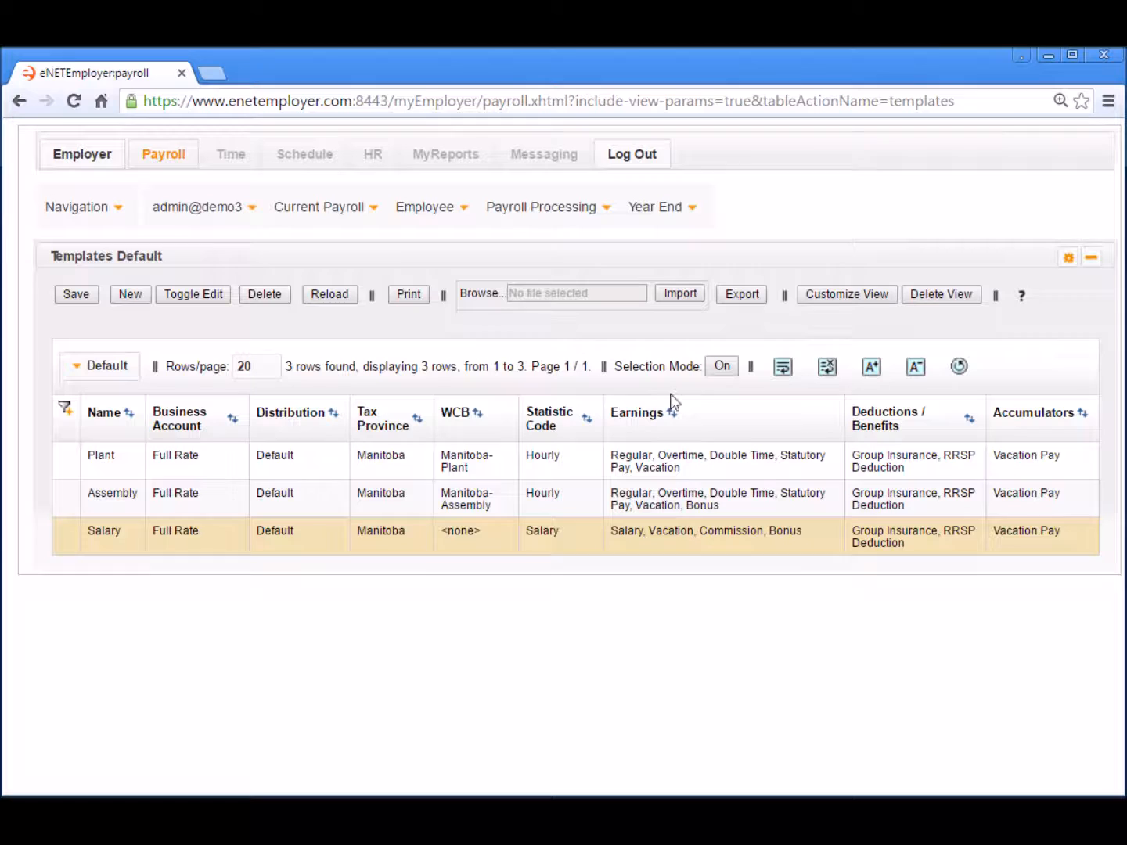
# - On the Setup Employee page, add a new employee row based on the Plant template
pyautogui.click(425, 210)
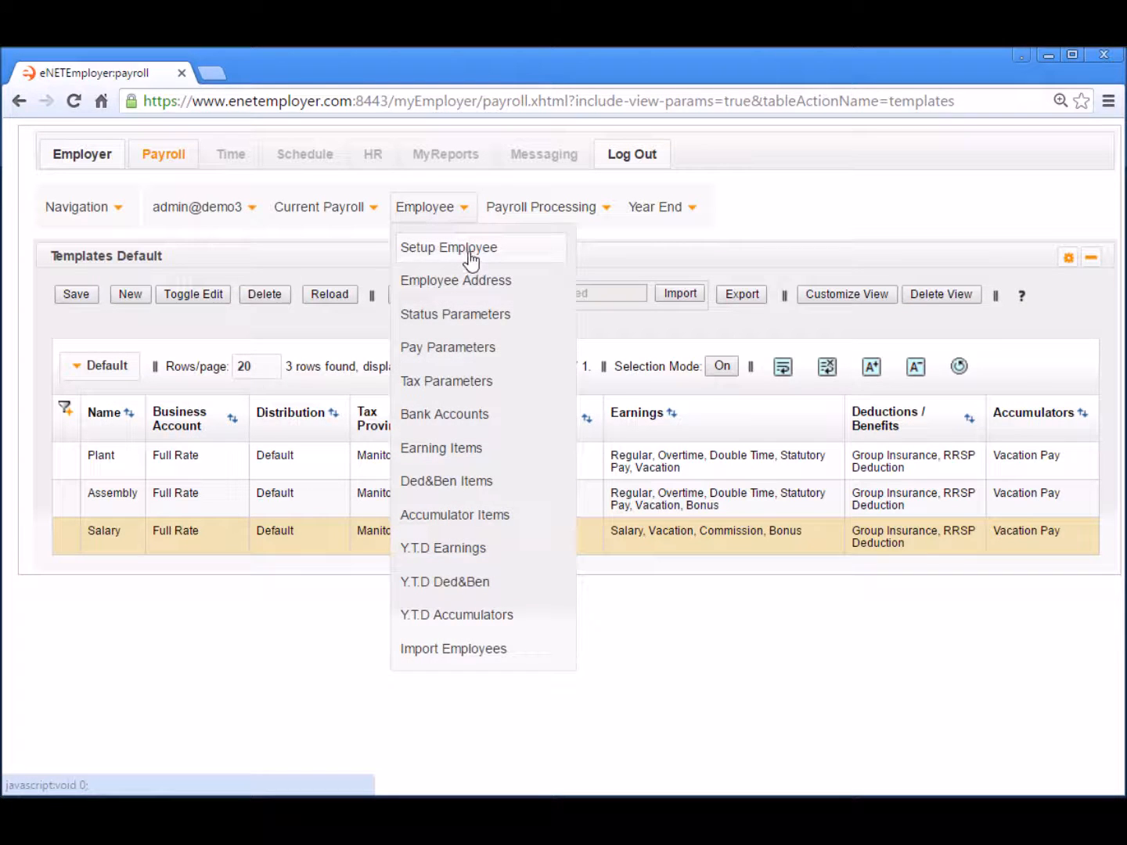
pyautogui.click(469, 249)
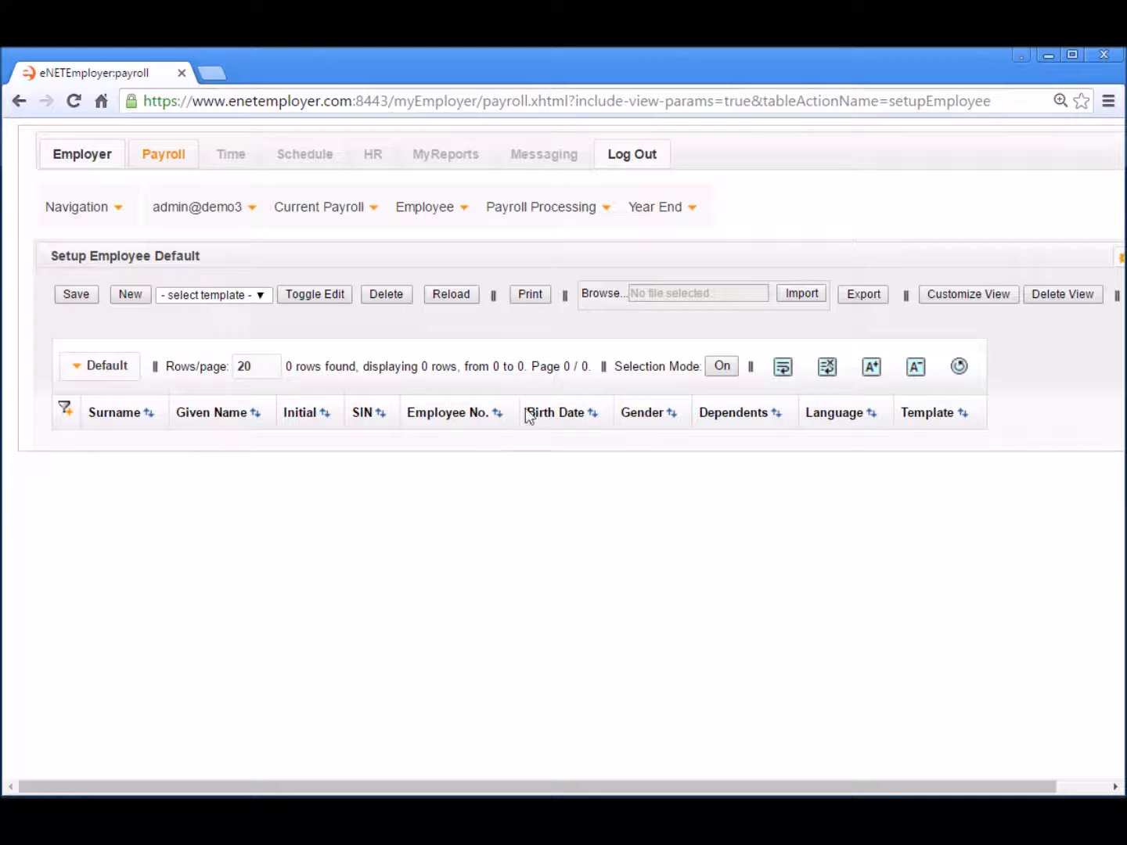
pyautogui.click(208, 295)
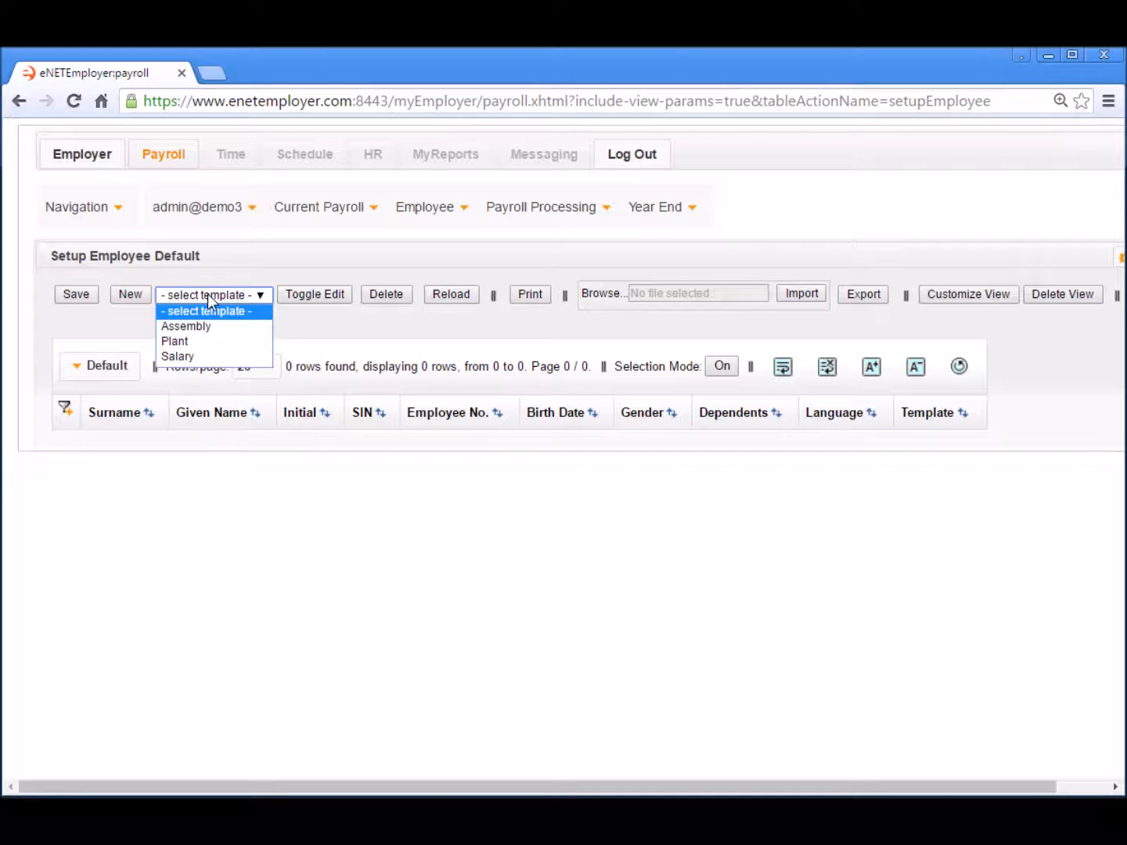
pyautogui.click(239, 344)
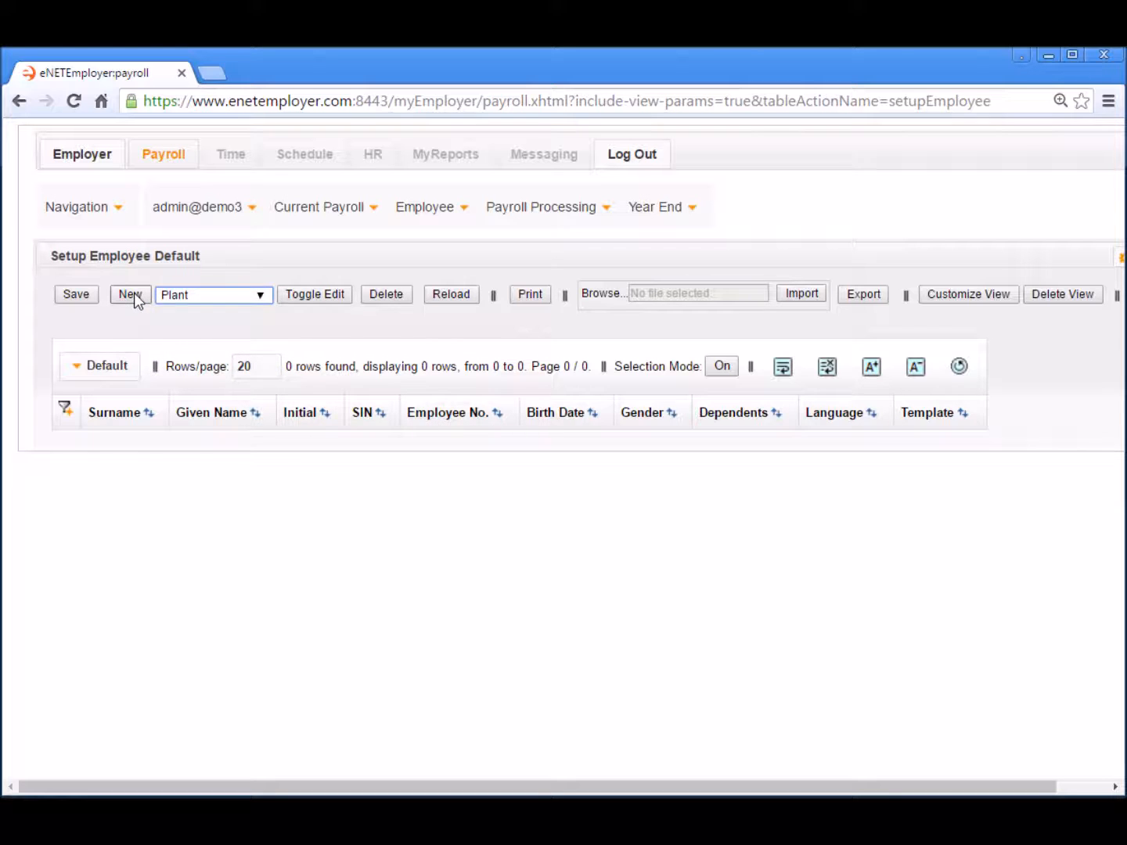
pyautogui.click(131, 294)
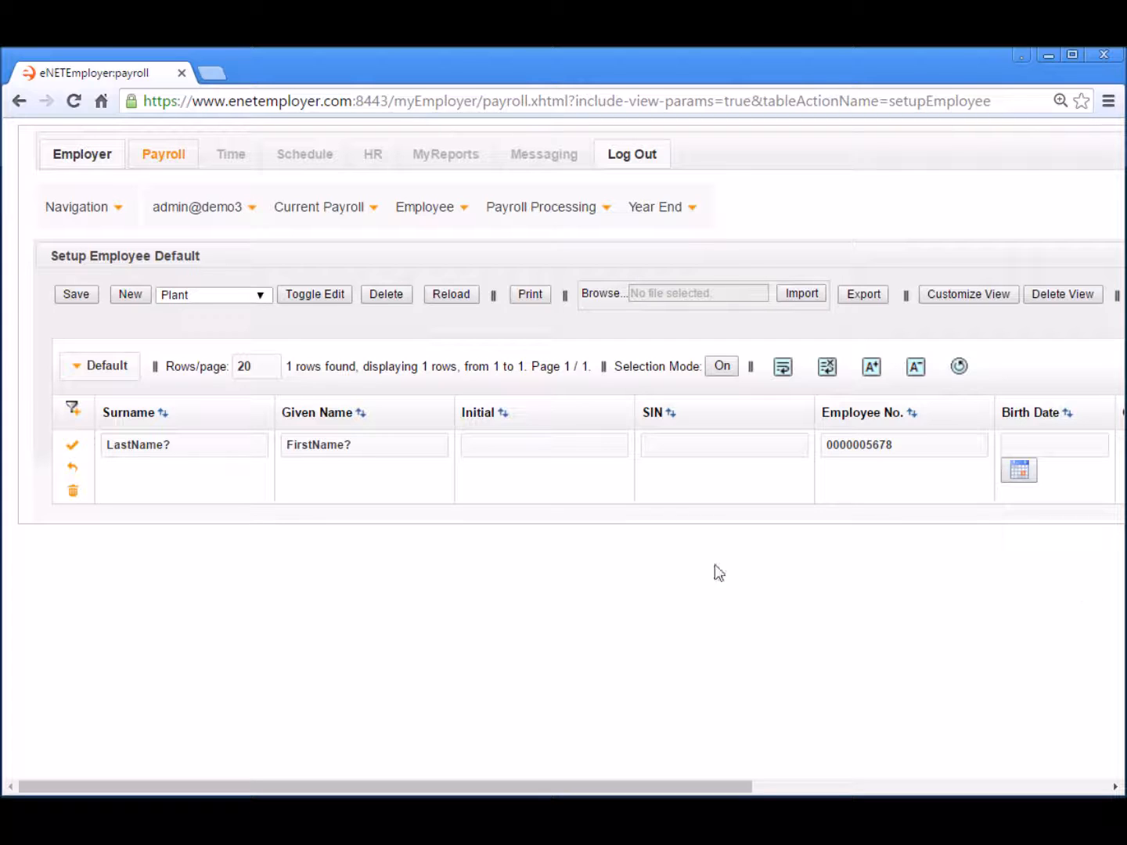
# - Enter the employee's surname, given name, middle initial, SIN and short employee number, fixing a surname typo
pyautogui.click(215, 449)
pyautogui.write('House3')
pyautogui.press('BackSpace')
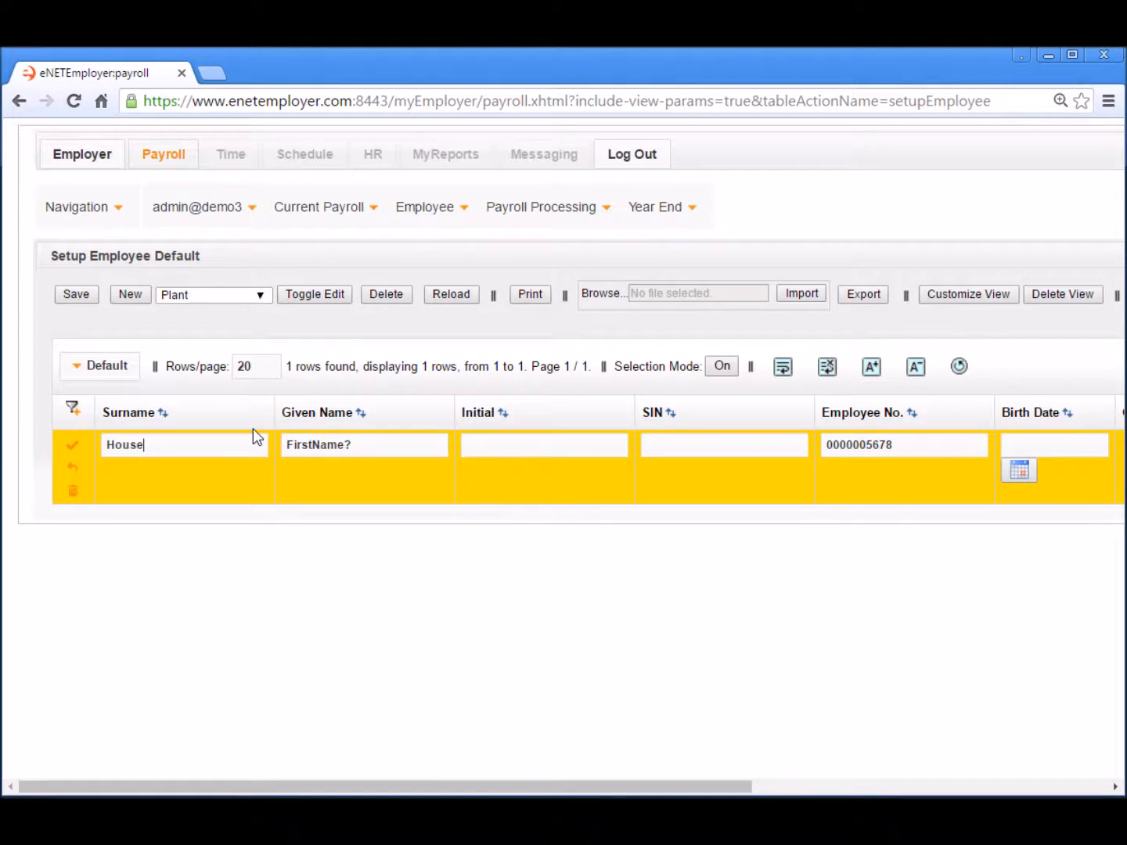
pyautogui.press('Tab')
pyautogui.write('Gregory')
pyautogui.press('Tab')
pyautogui.write('J')
pyautogui.press('Tab')
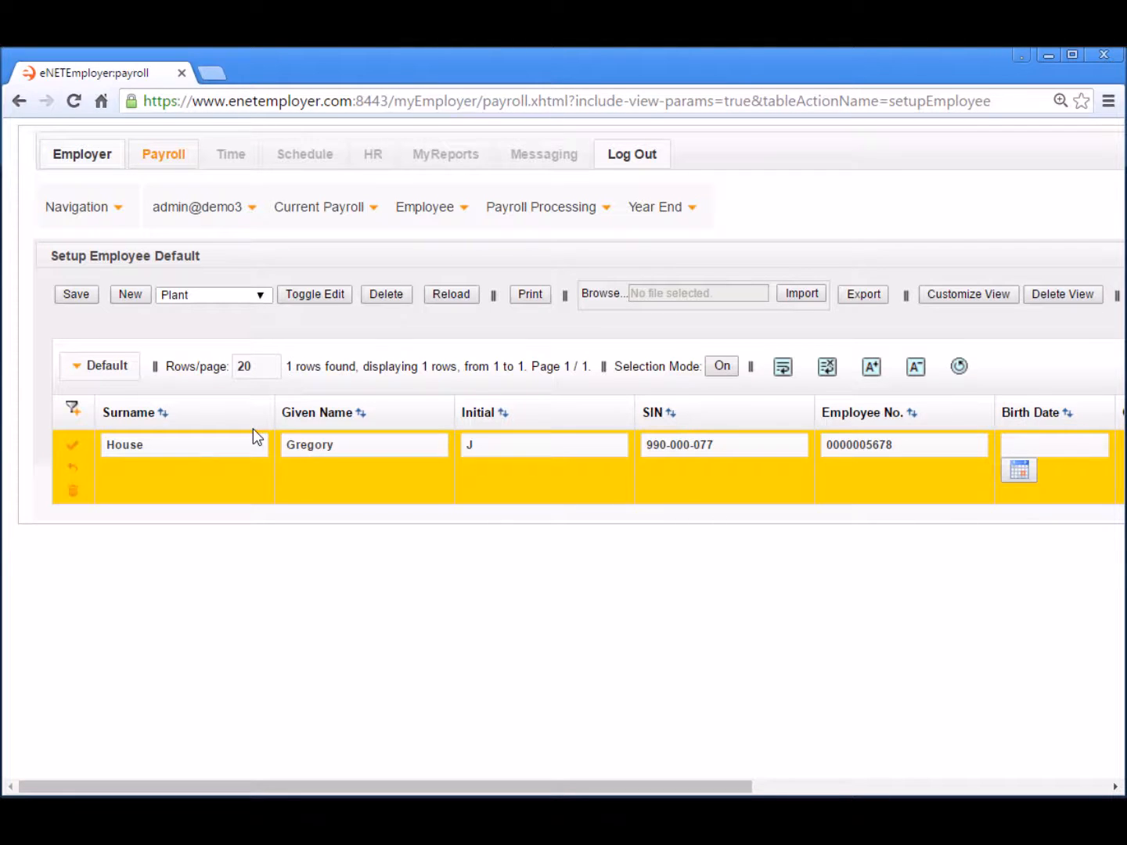
pyautogui.press('Tab')
pyautogui.write('001')
pyautogui.press('Tab')
# - Set the employee's birth date to April 5, 1972 using the calendar picker
pyautogui.click(1018, 469)
pyautogui.click(963, 475)
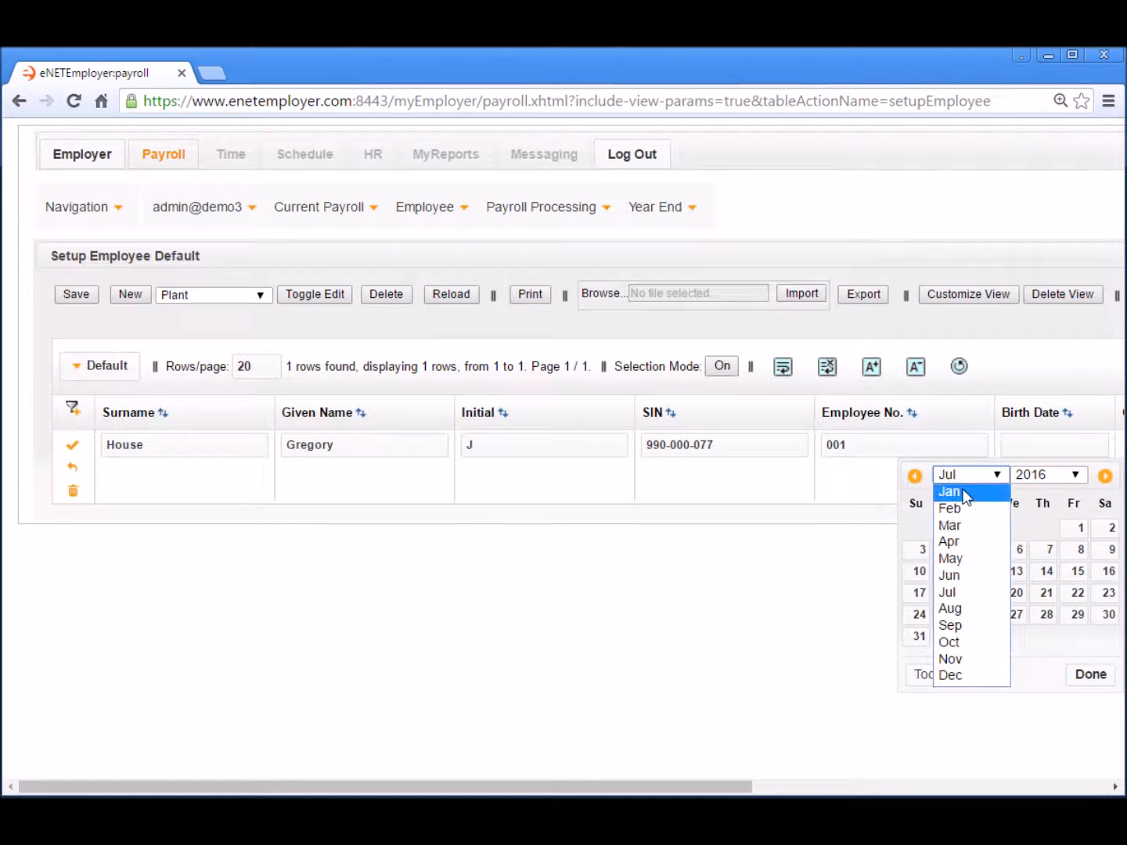
pyautogui.click(951, 540)
pyautogui.click(1047, 477)
pyautogui.scroll(10, 1060, 638)
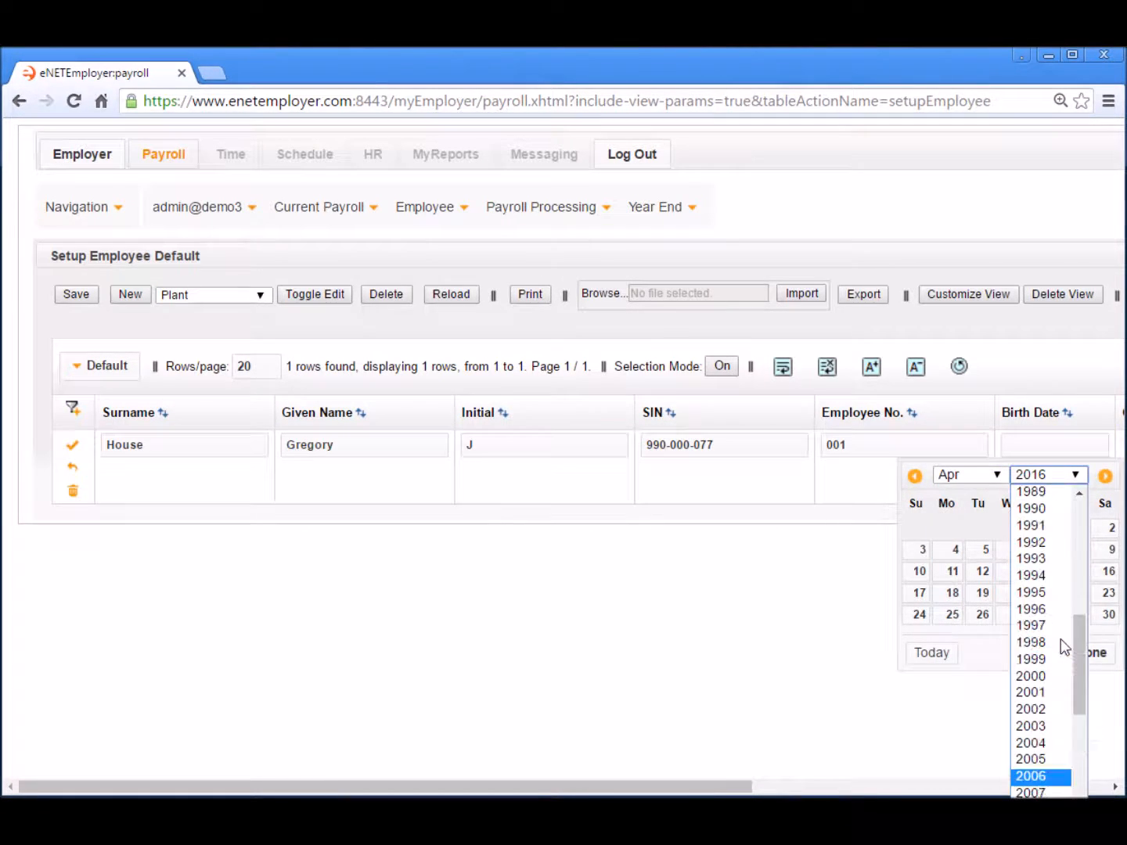
pyautogui.click(1040, 592)
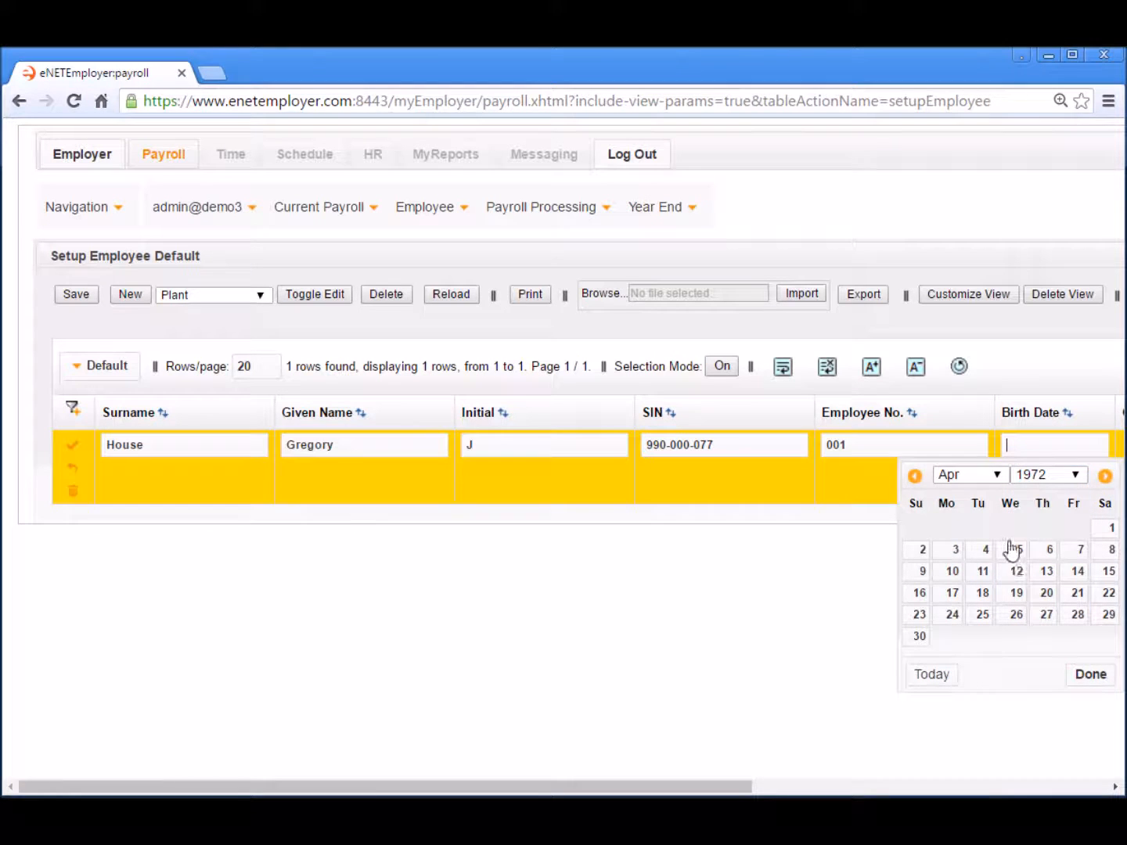
pyautogui.click(1017, 553)
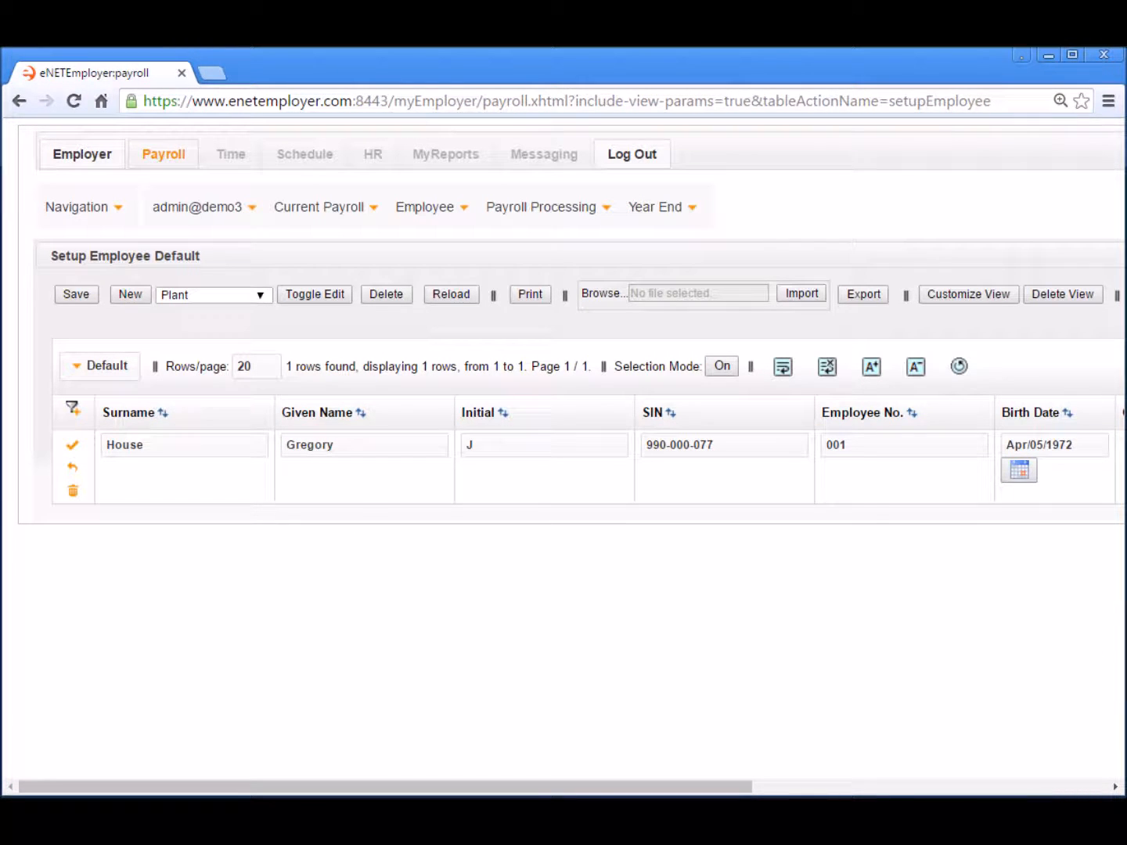
# - Change the employee's language from Unknown to Default
pyautogui.moveTo(704, 788); pyautogui.dragTo(1087, 782)
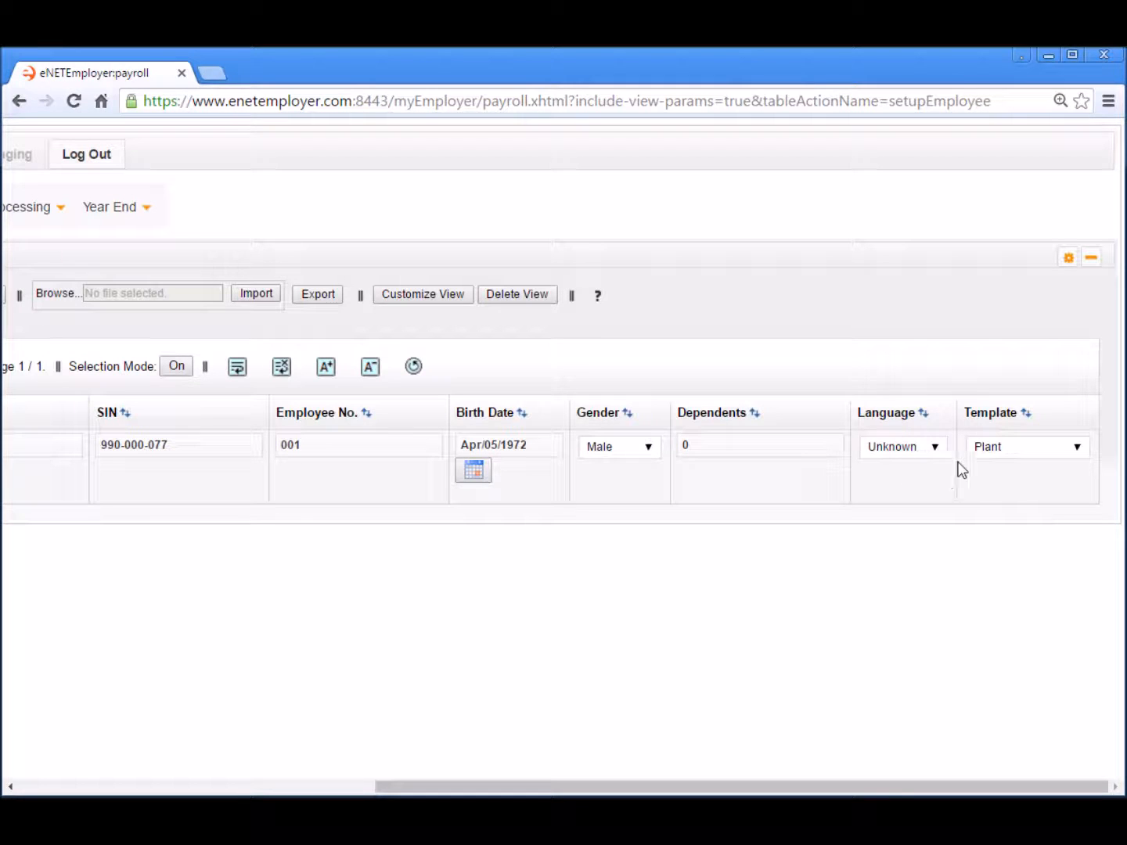
pyautogui.click(936, 449)
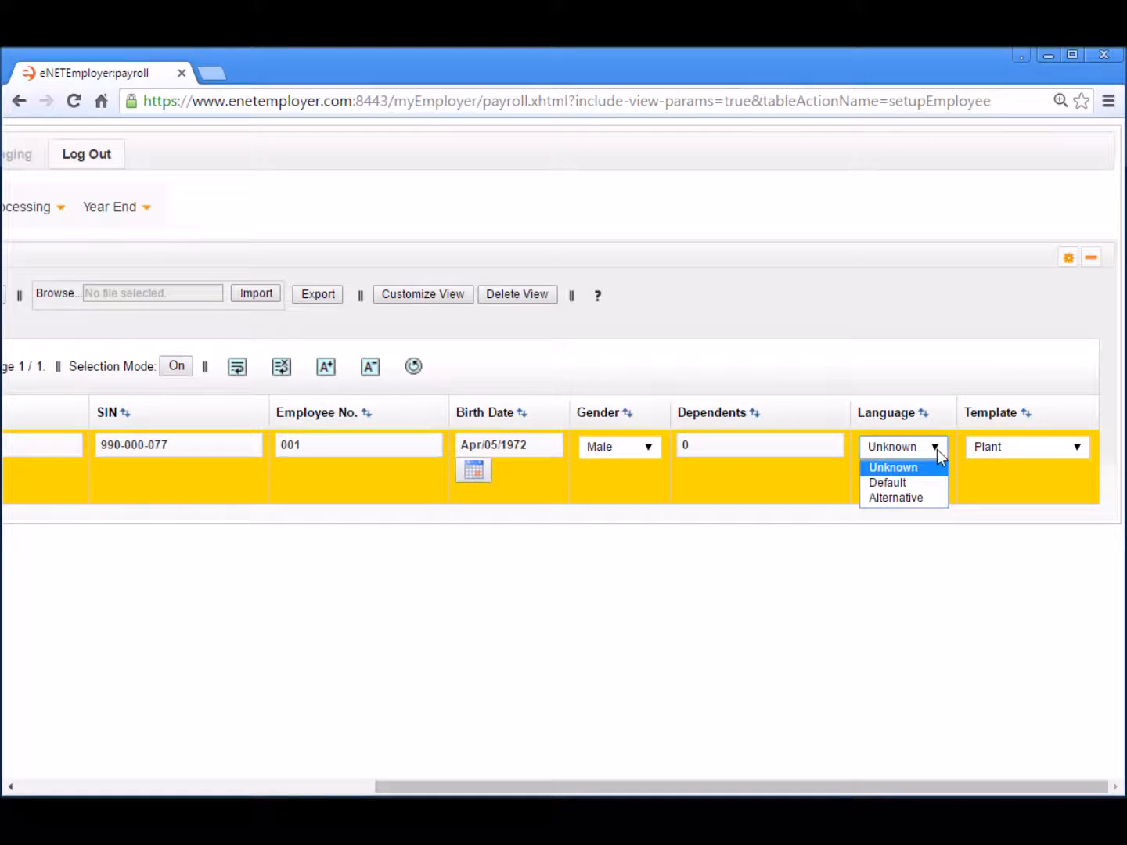
pyautogui.click(894, 481)
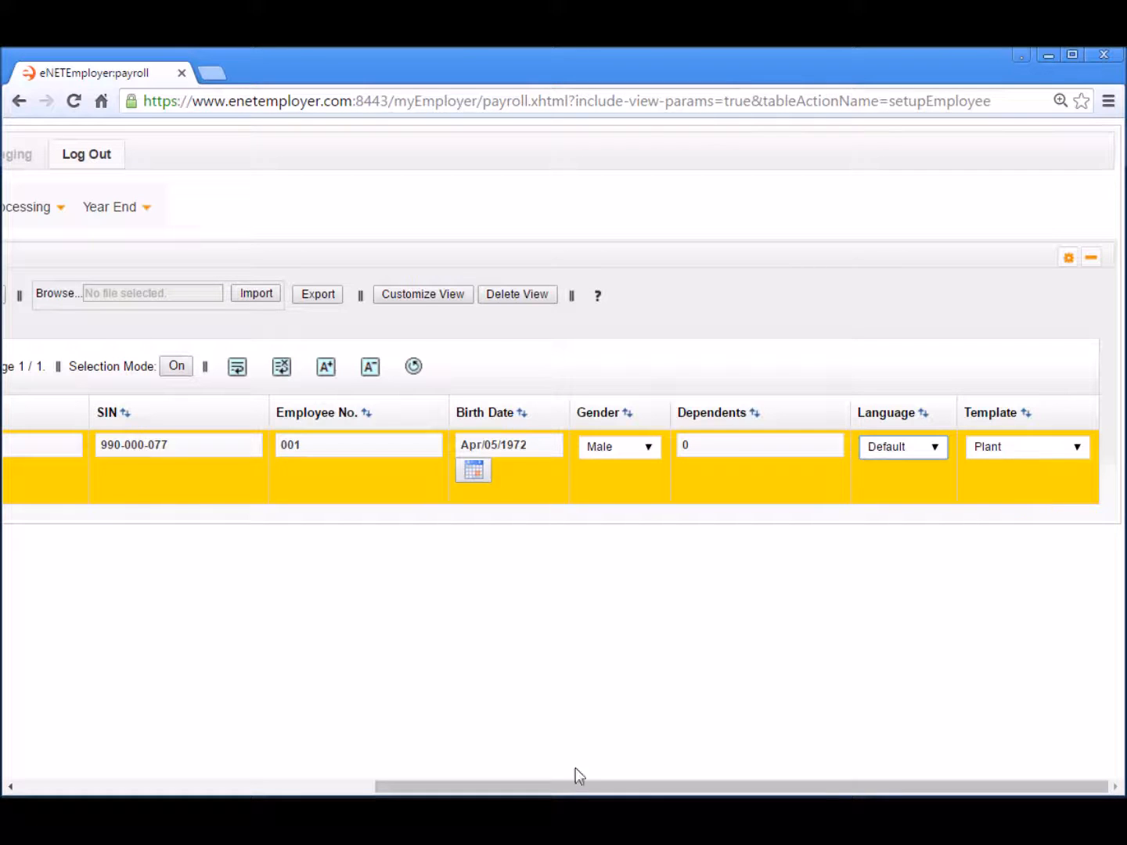
pyautogui.moveTo(559, 788); pyautogui.dragTo(200, 789)
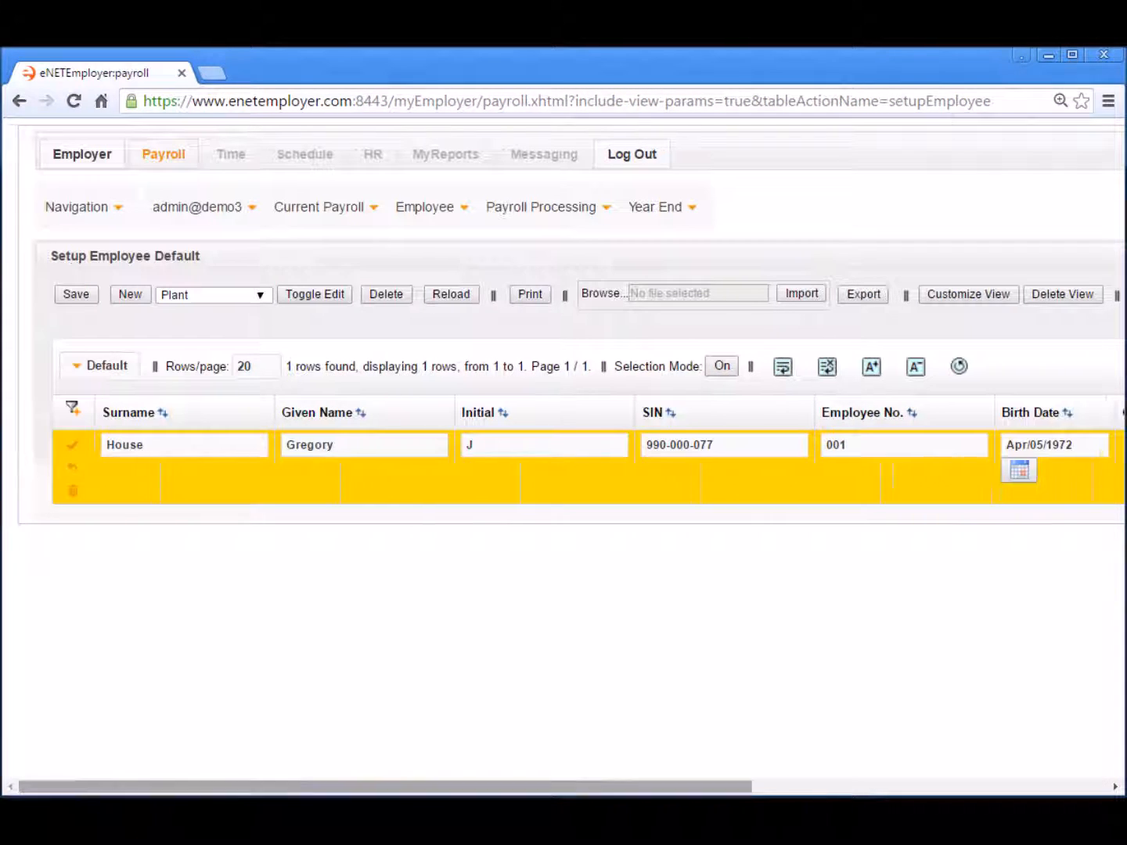
# - Save the employee record and confirm Pay Parameters shows the WCB Manitoba-Plant rate
pyautogui.click(73, 450)
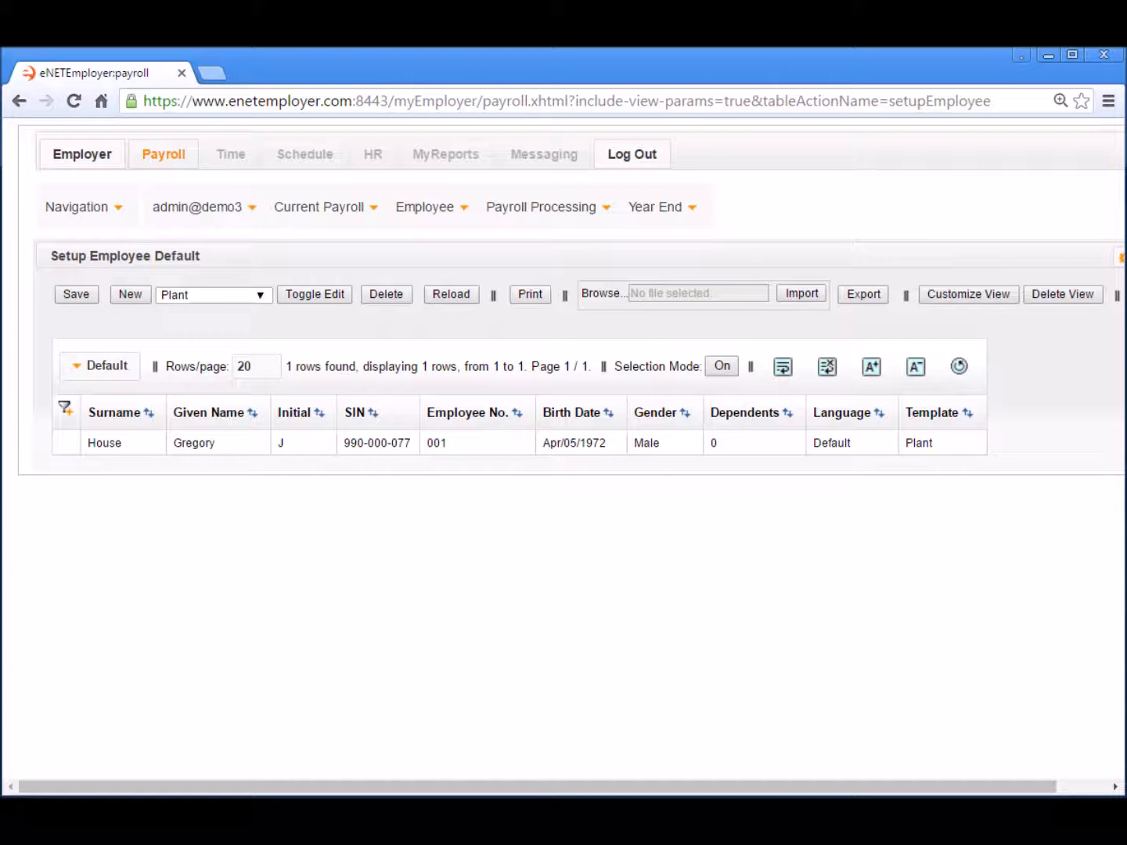
pyautogui.click(433, 214)
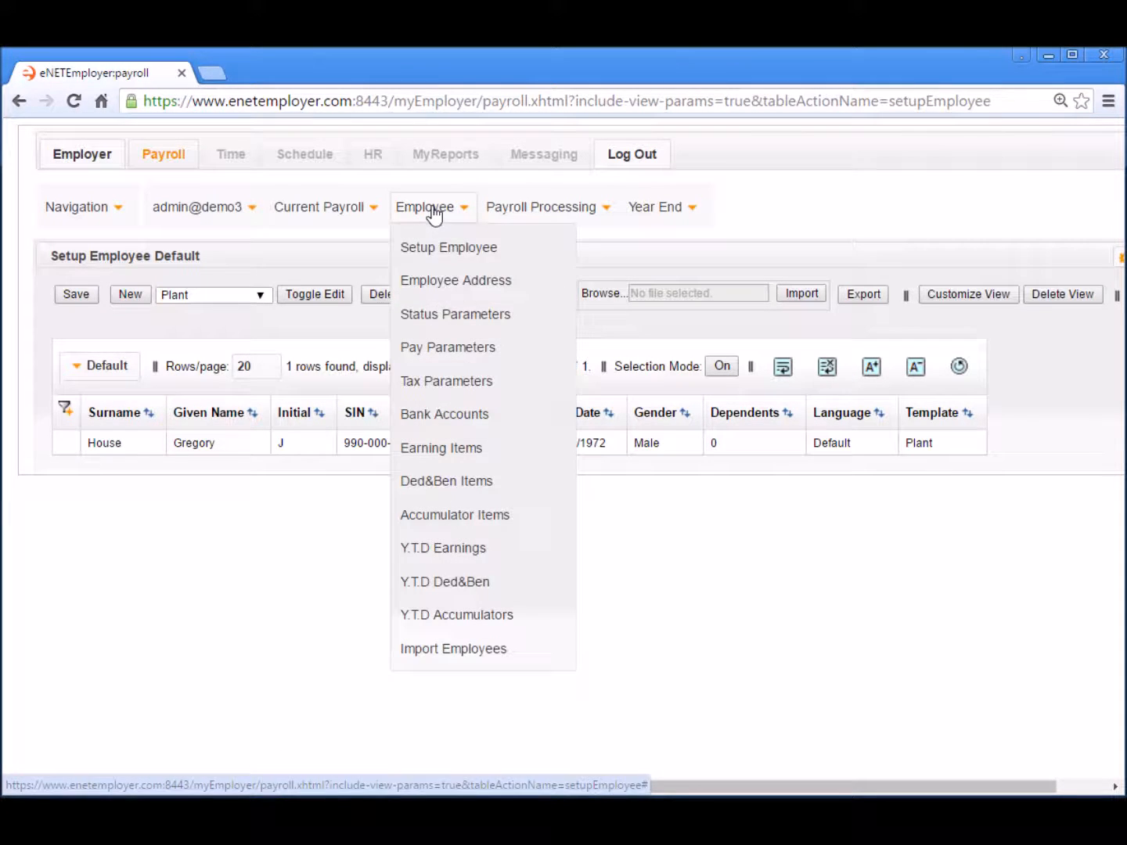
pyautogui.click(466, 350)
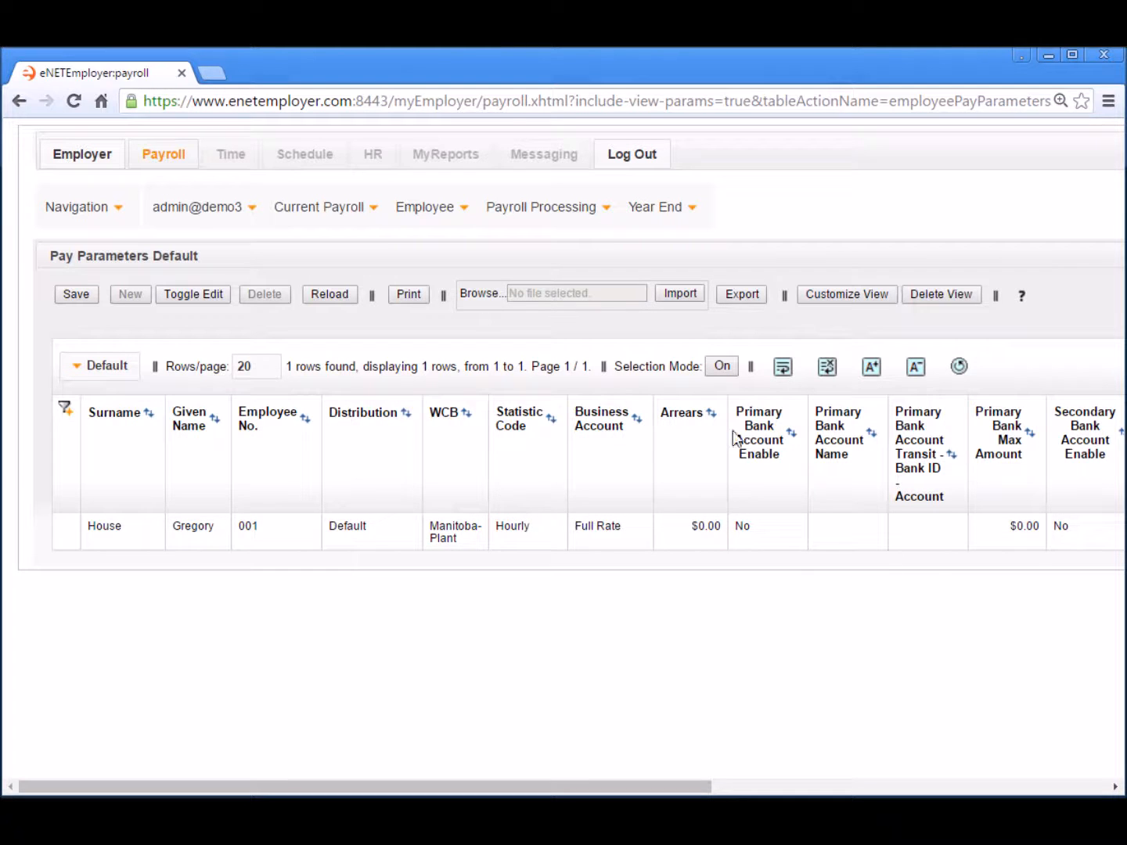
pyautogui.click(428, 215)
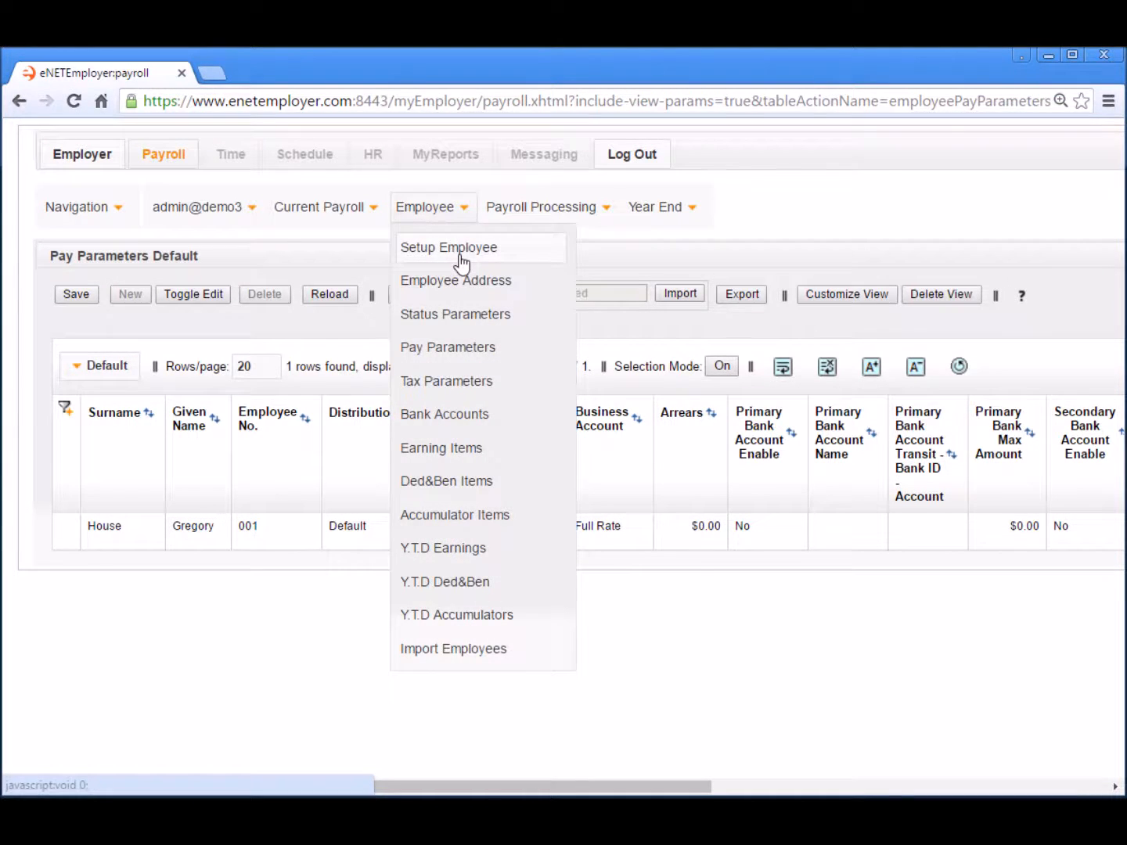
# - Return to Setup Employee, look over the Employee and Current Payroll menus, then log out
pyautogui.click(460, 254)
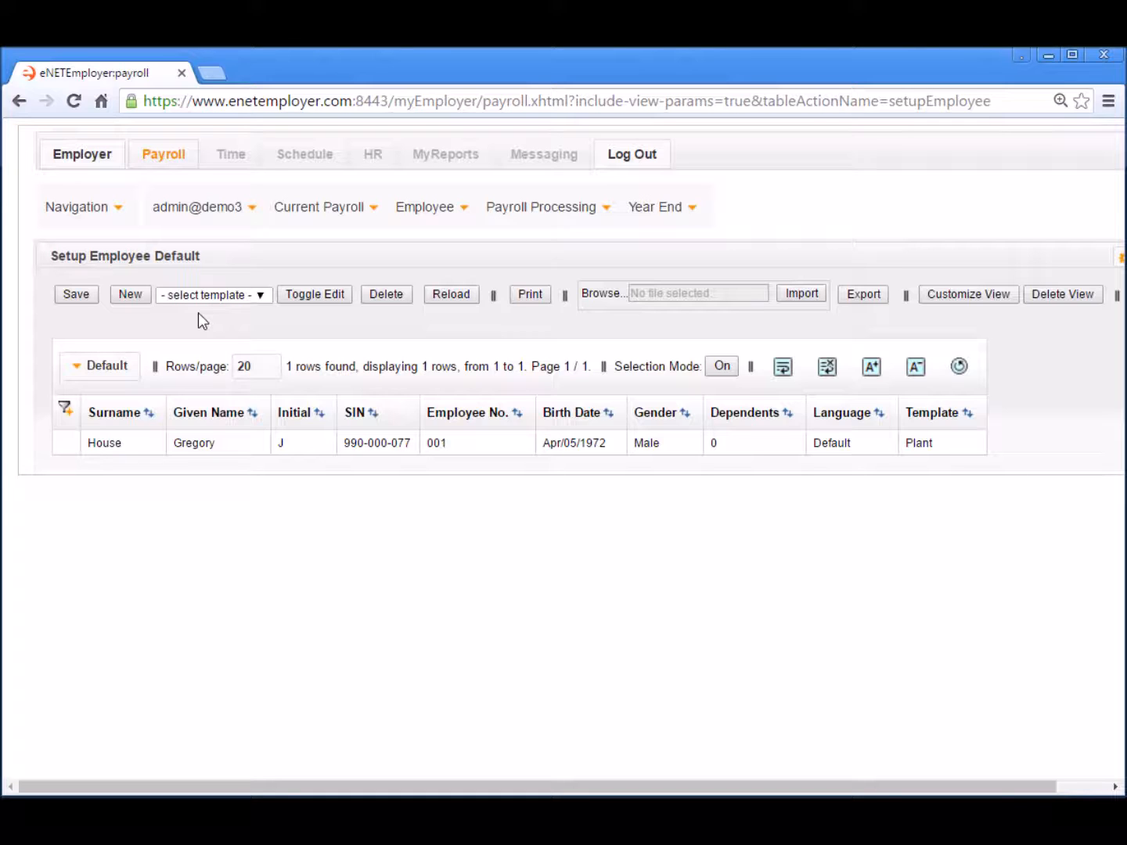
pyautogui.click(421, 209)
pyautogui.click(329, 213)
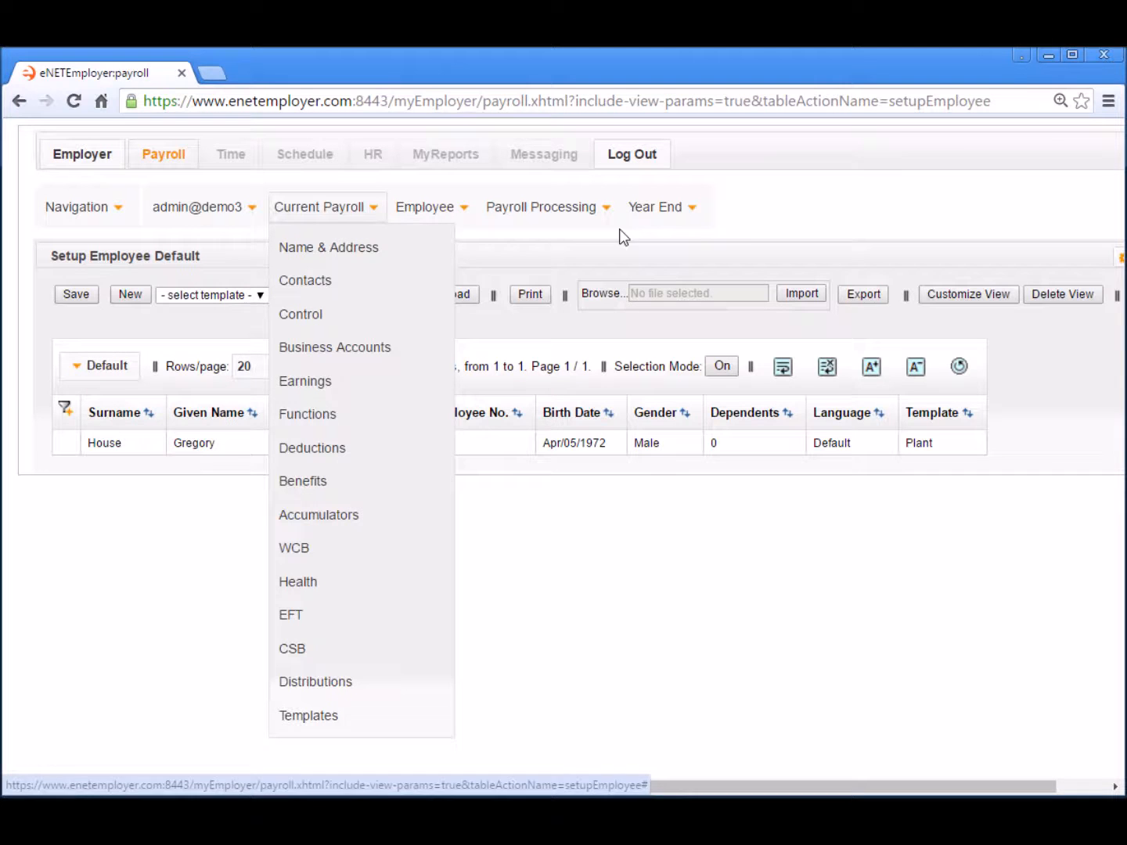
pyautogui.click(765, 229)
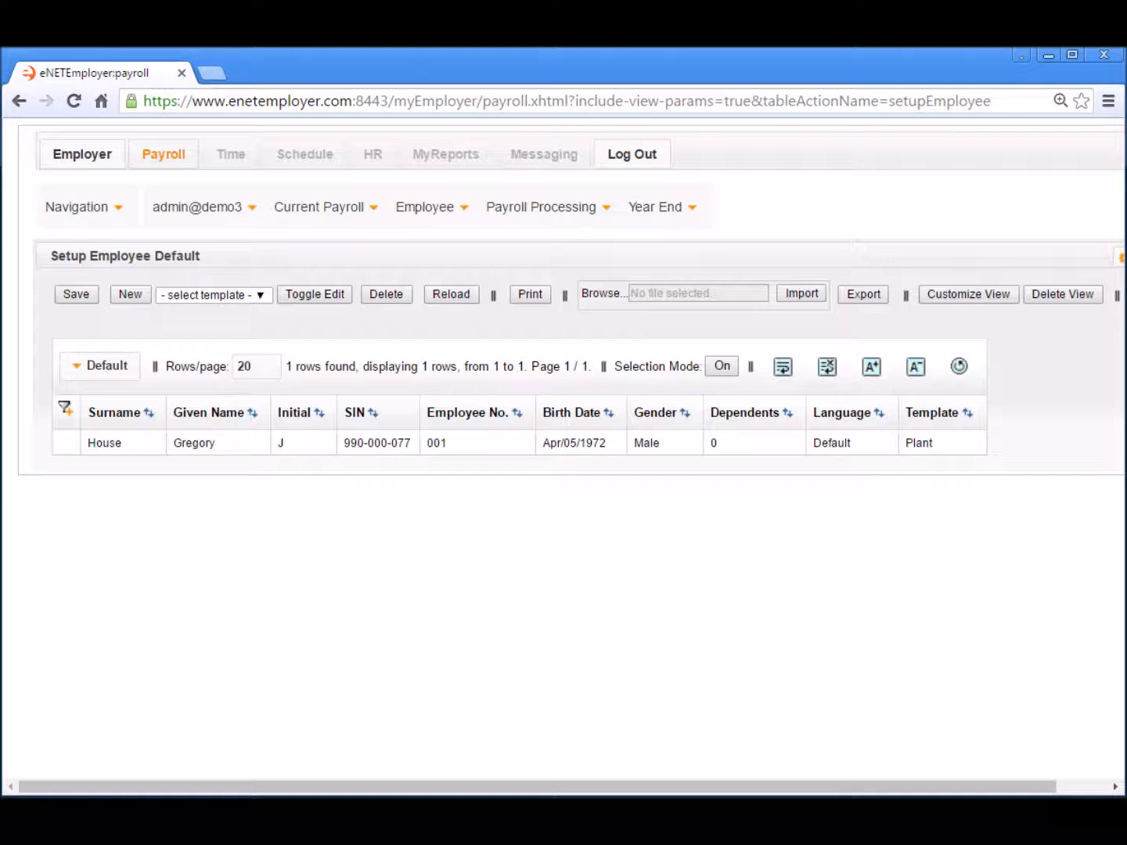
pyautogui.click(623, 157)
# - Sign in with another company's saved account and open its Payroll Calculations list
pyautogui.click(74, 263)
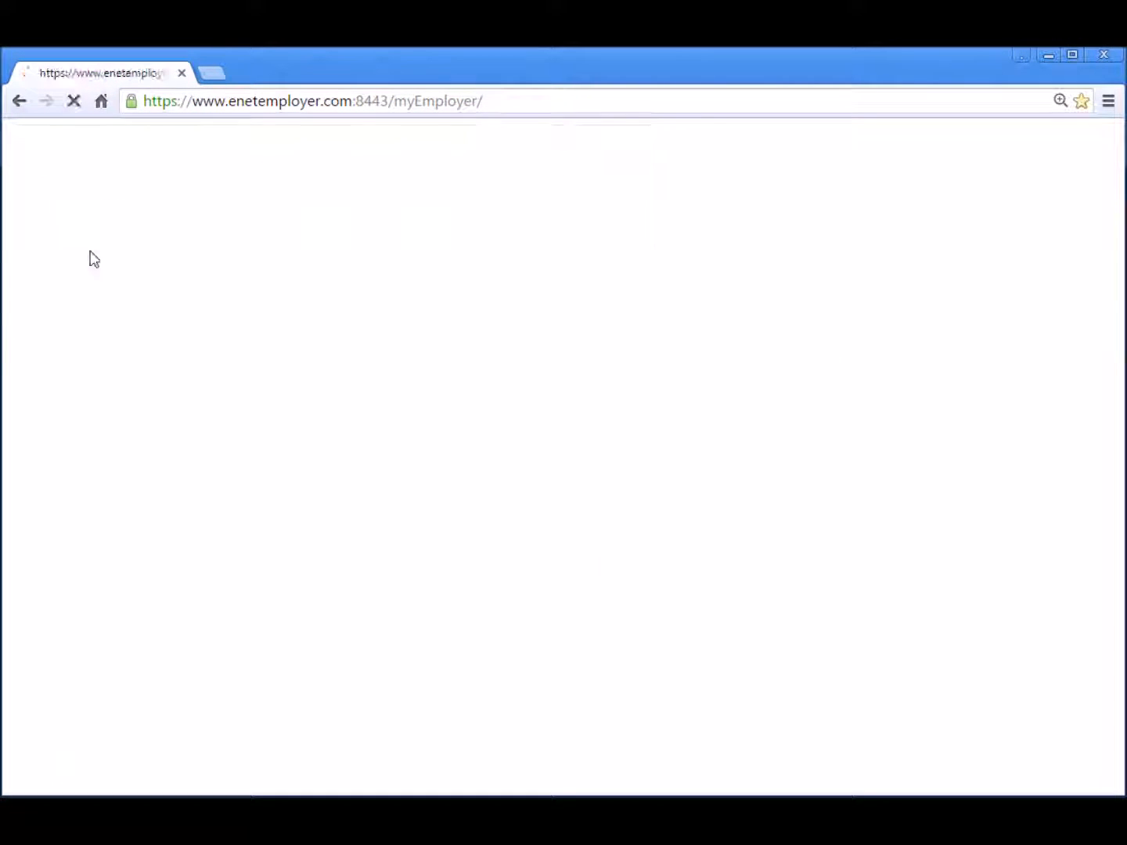
pyautogui.click(377, 469)
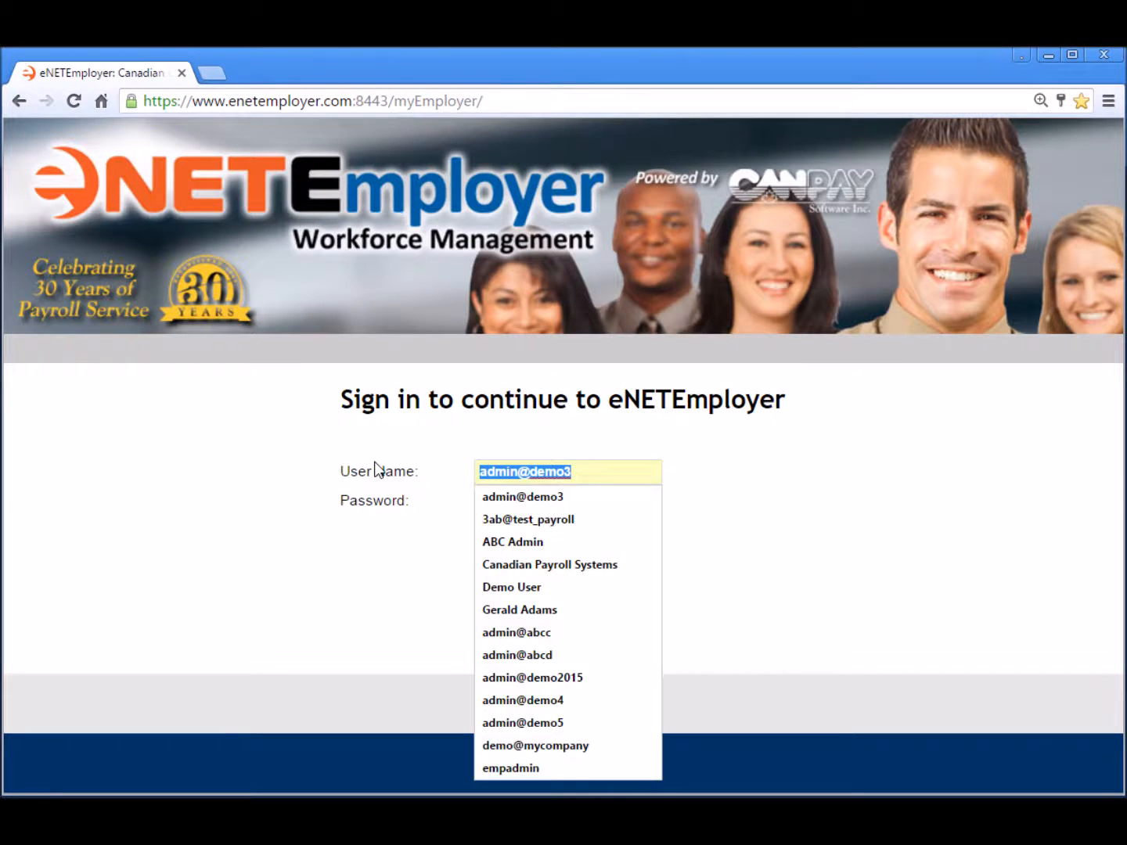
pyautogui.write('admin')
pyautogui.press('Down')
pyautogui.press('Down')
pyautogui.press('Down')
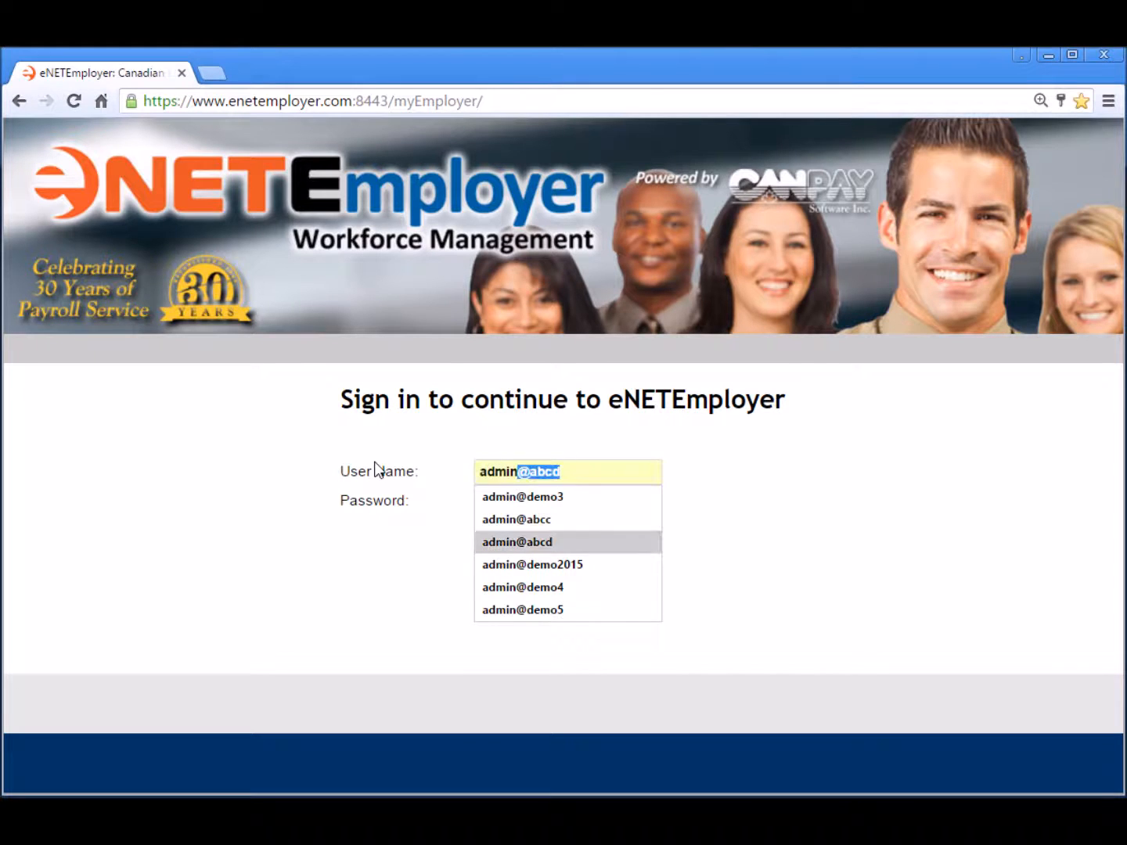
pyautogui.press('Down')
pyautogui.press('Return')
pyautogui.press('Return')
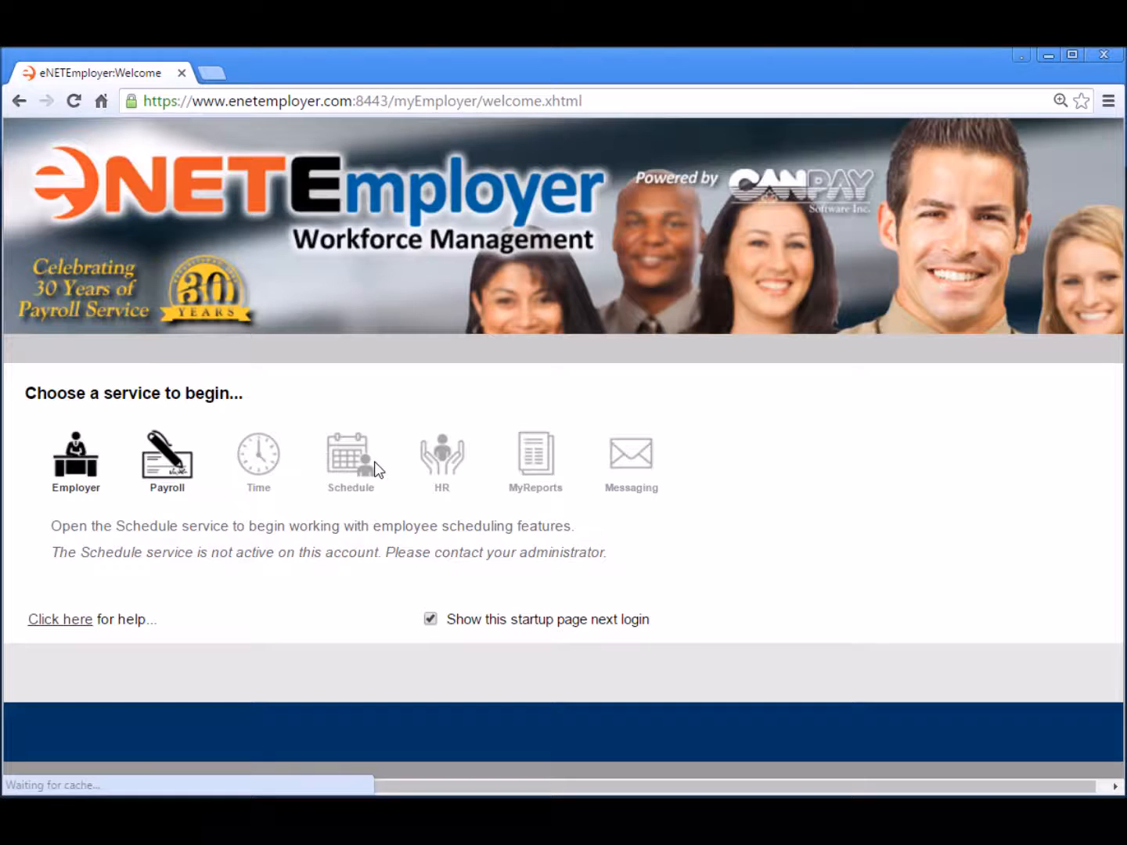
pyautogui.click(173, 475)
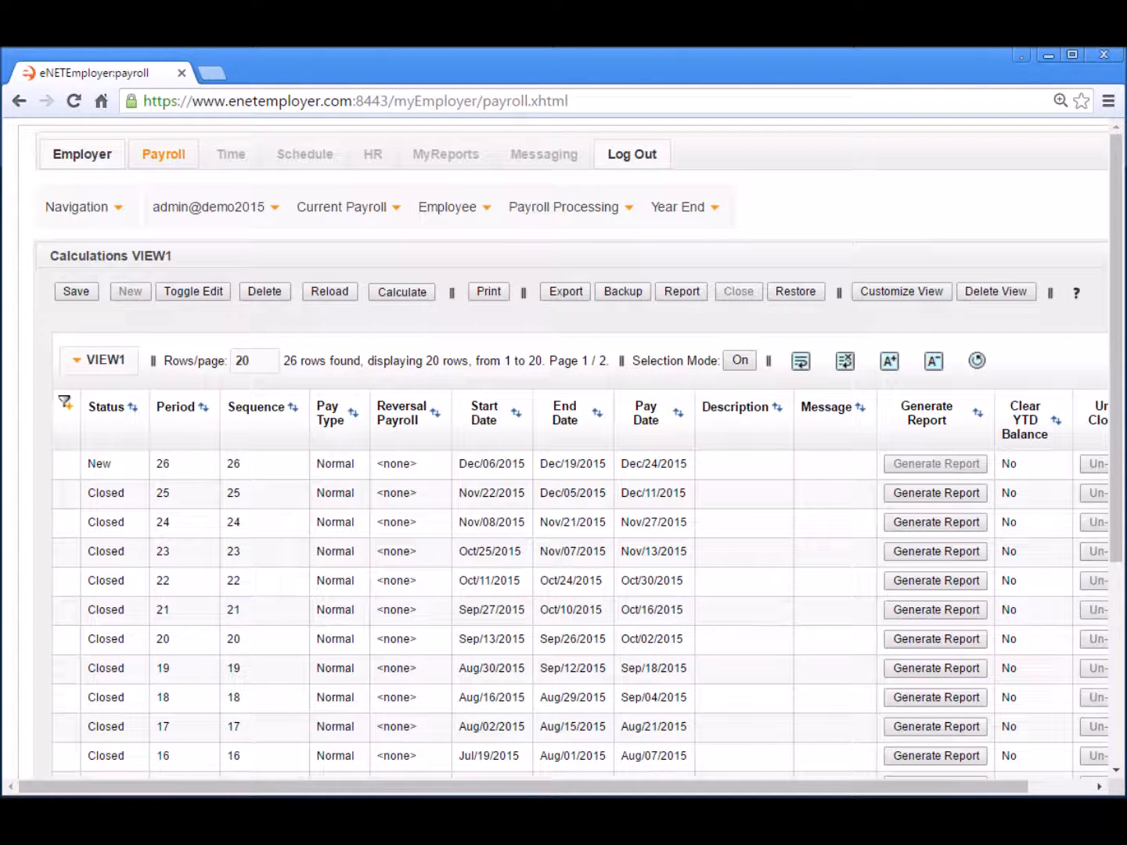
# - On the Payroll Processing Reports page, add a new Workers' Compensation (WCB) report row
pyautogui.click(555, 208)
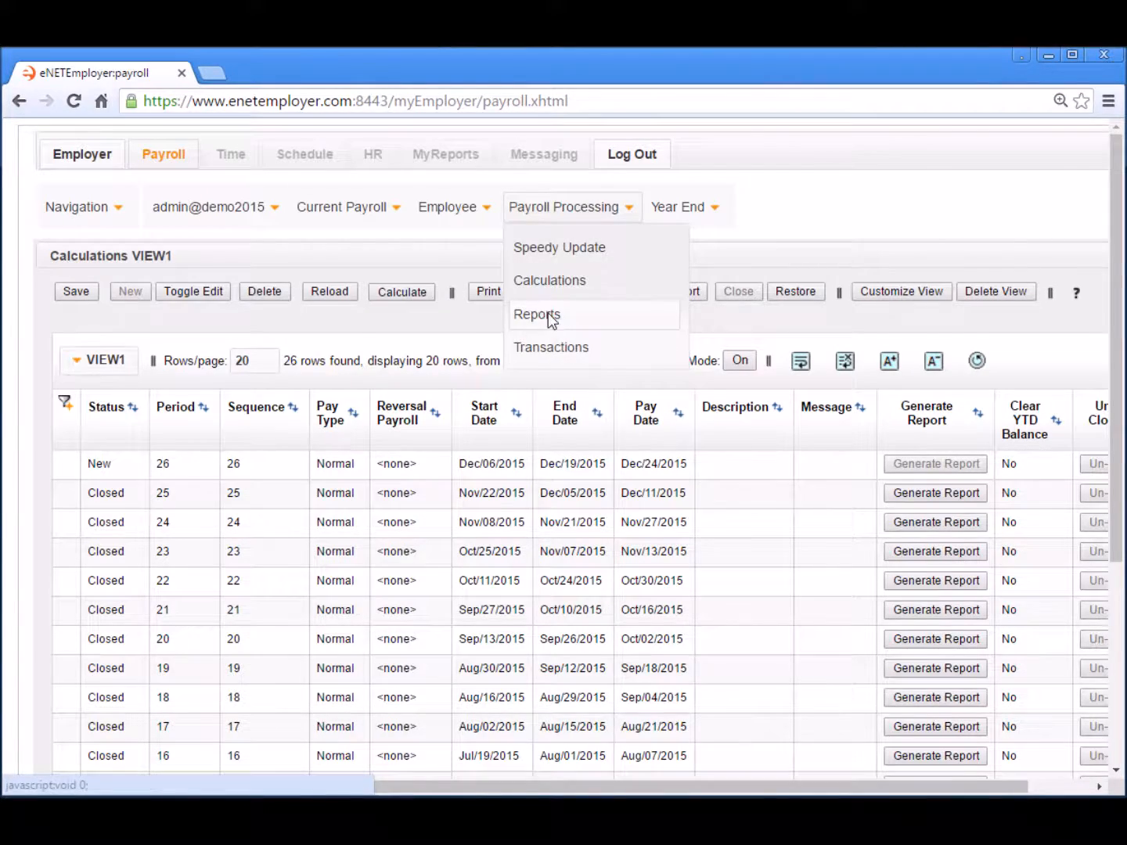
pyautogui.click(548, 314)
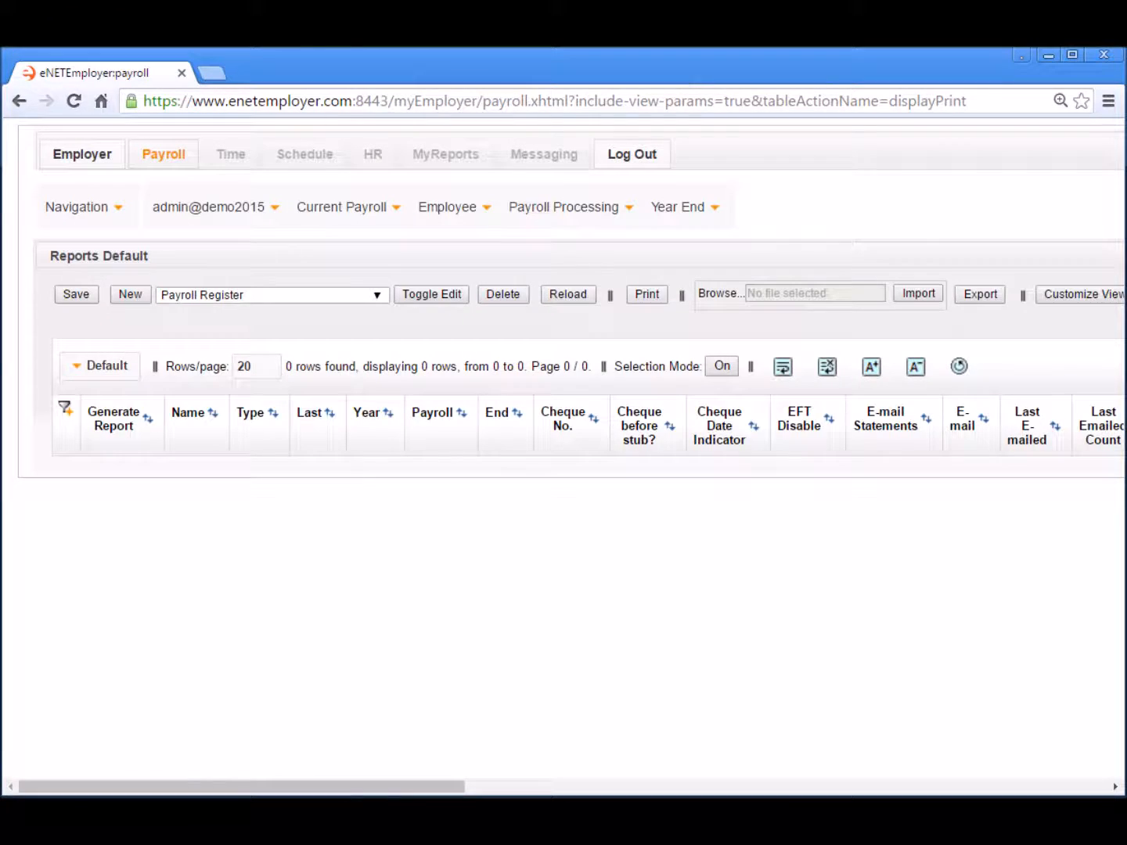
pyautogui.click(275, 294)
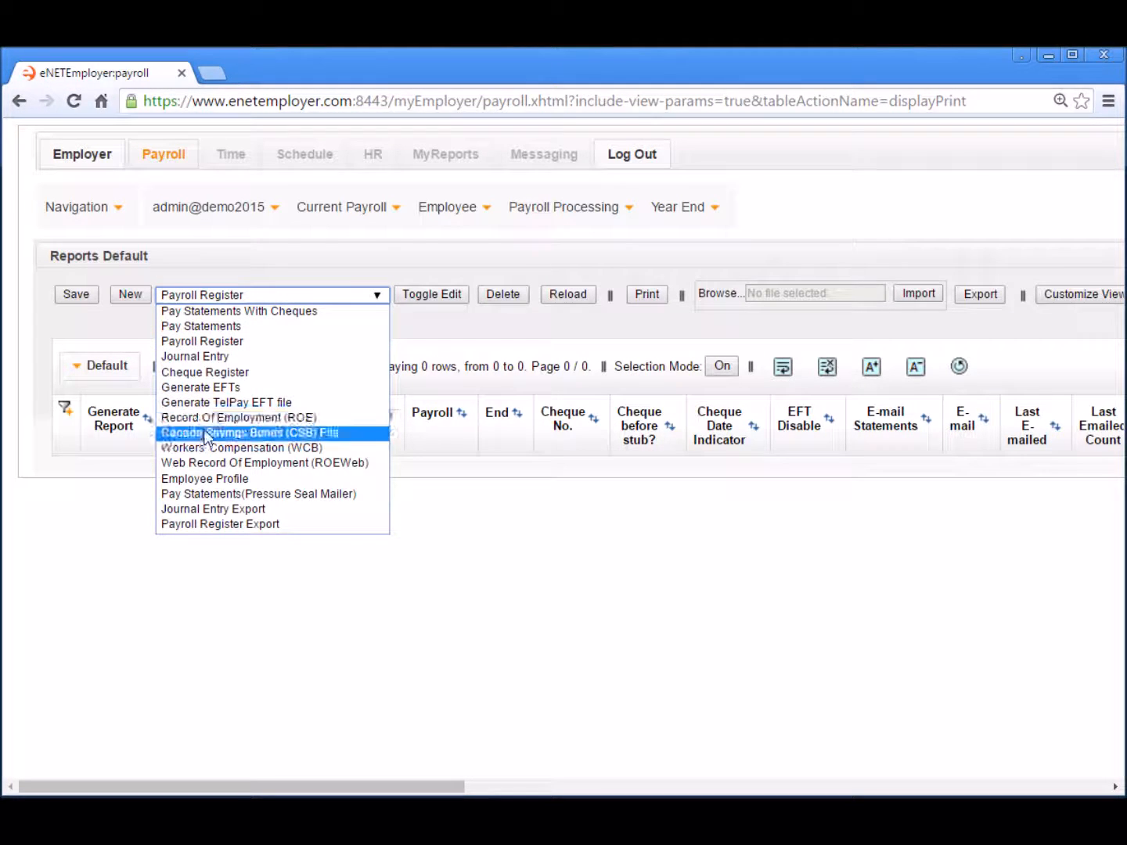
pyautogui.click(208, 447)
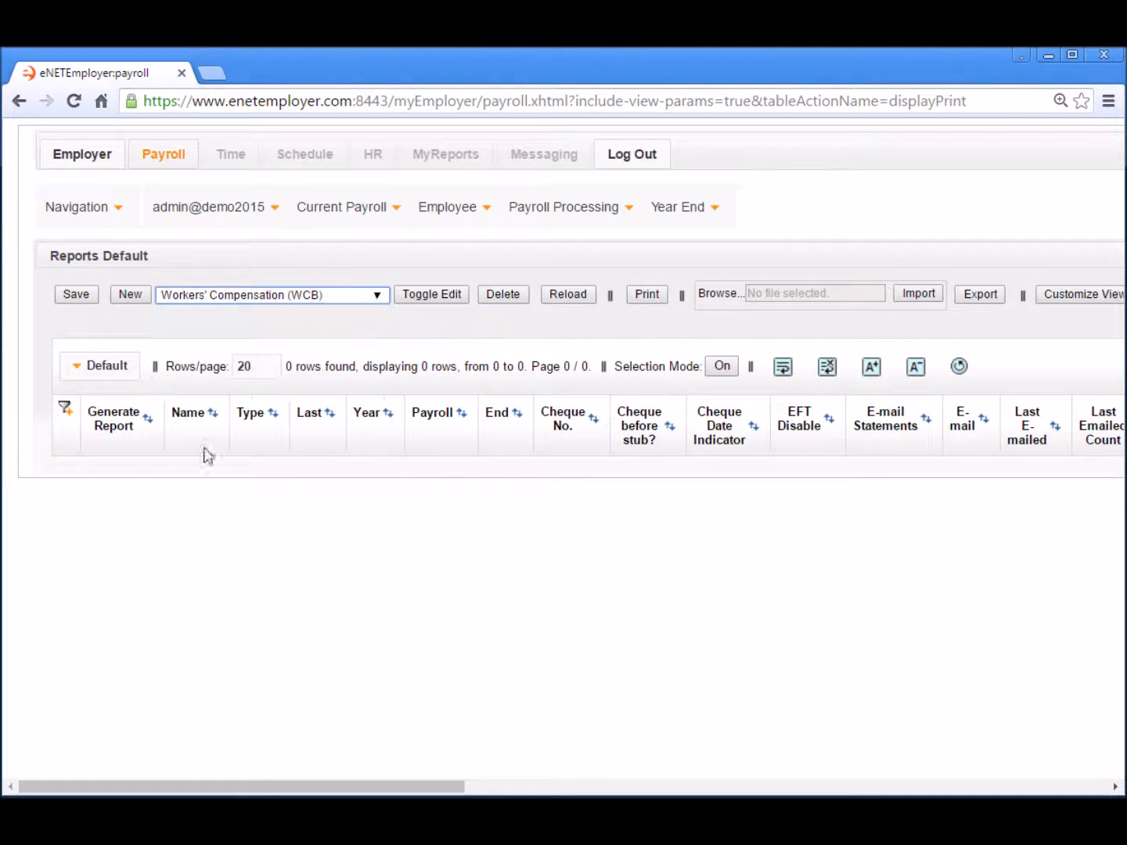
pyautogui.click(124, 295)
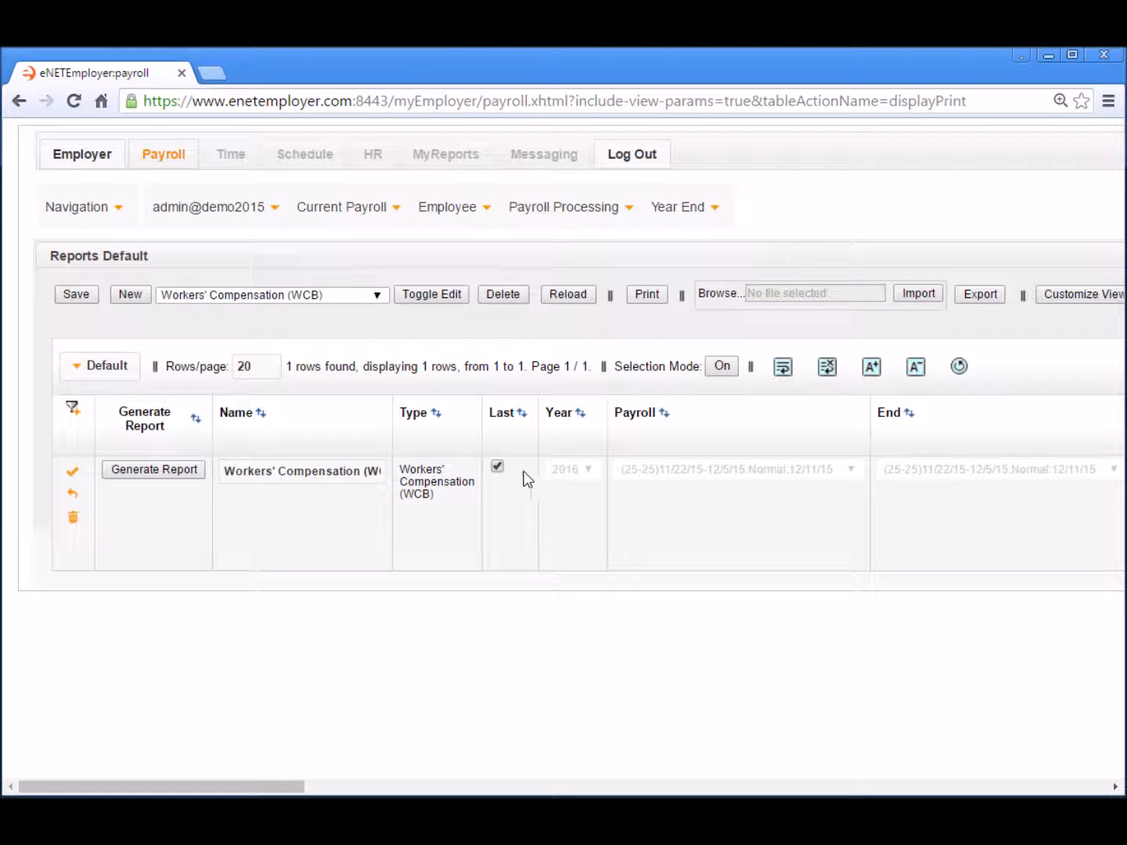
# - Uncheck Last, keep the report year at 2016, and generate the WCB report PDF
pyautogui.click(497, 467)
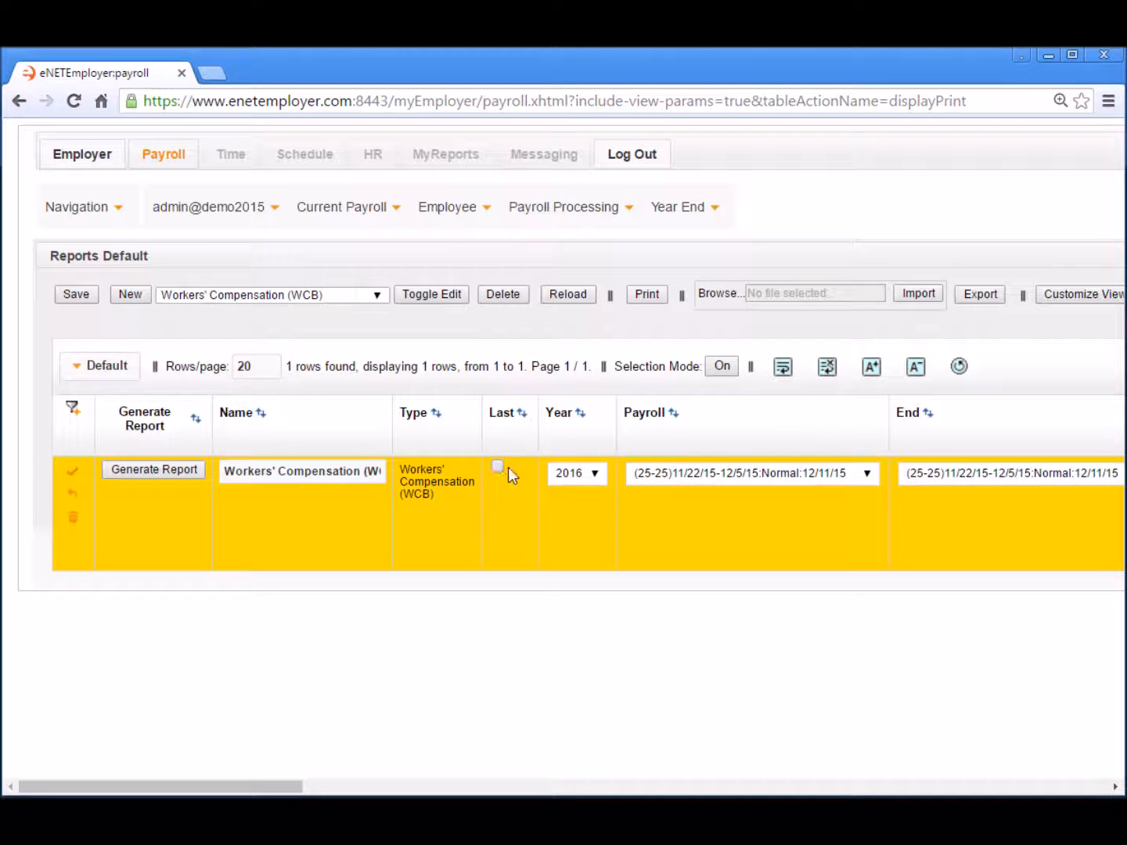
pyautogui.click(599, 473)
pyautogui.click(599, 473)
pyautogui.click(599, 473)
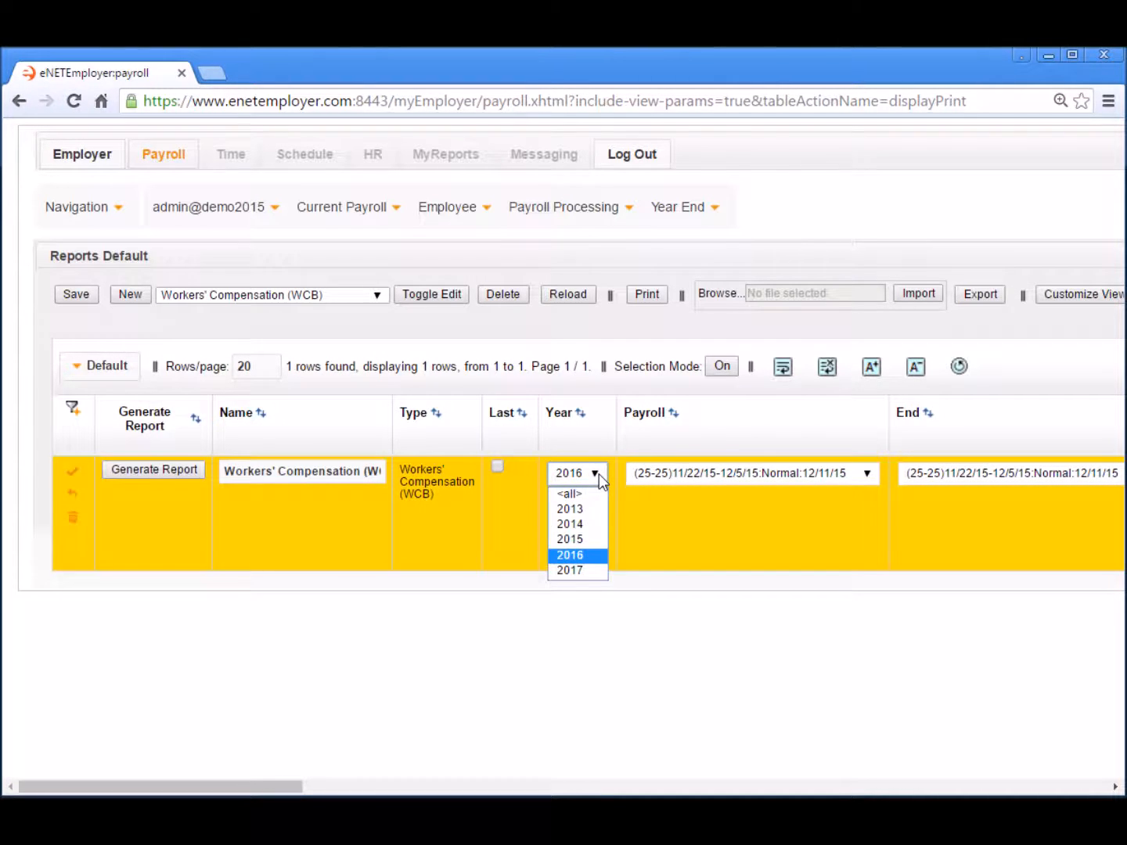
pyautogui.click(598, 473)
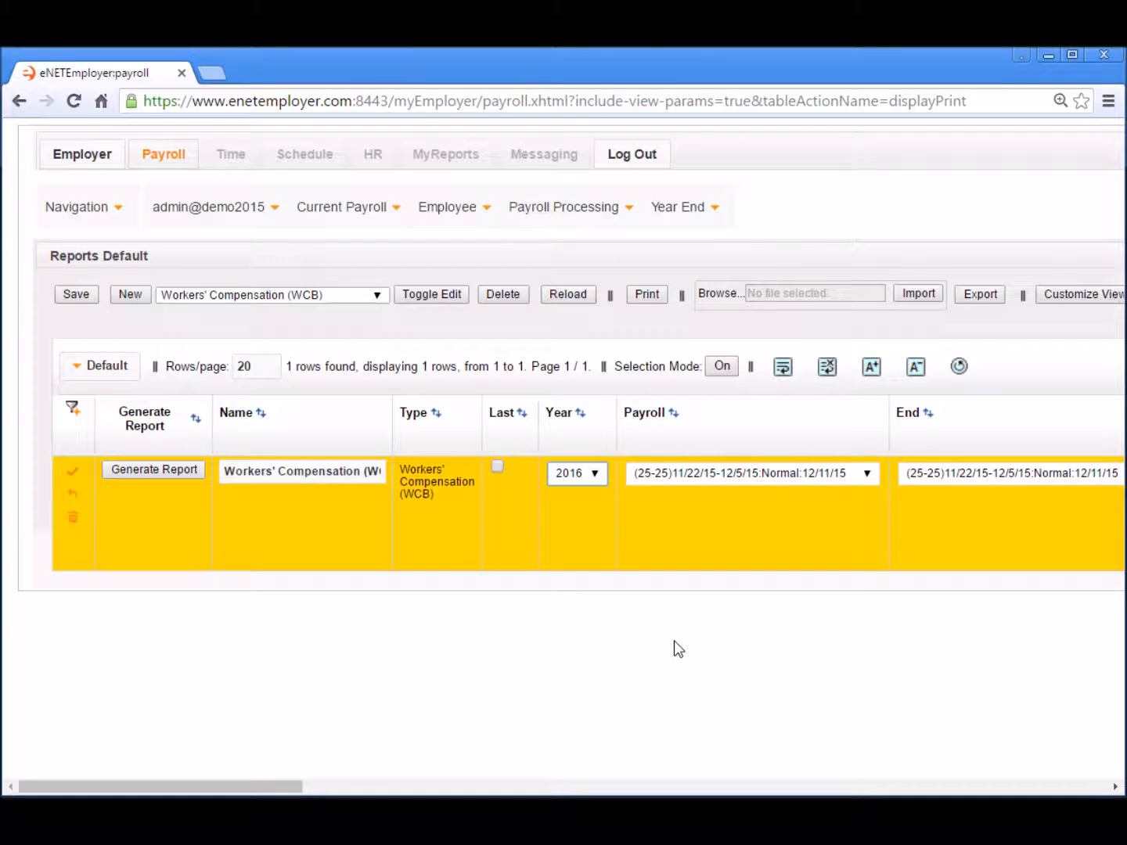
pyautogui.click(149, 470)
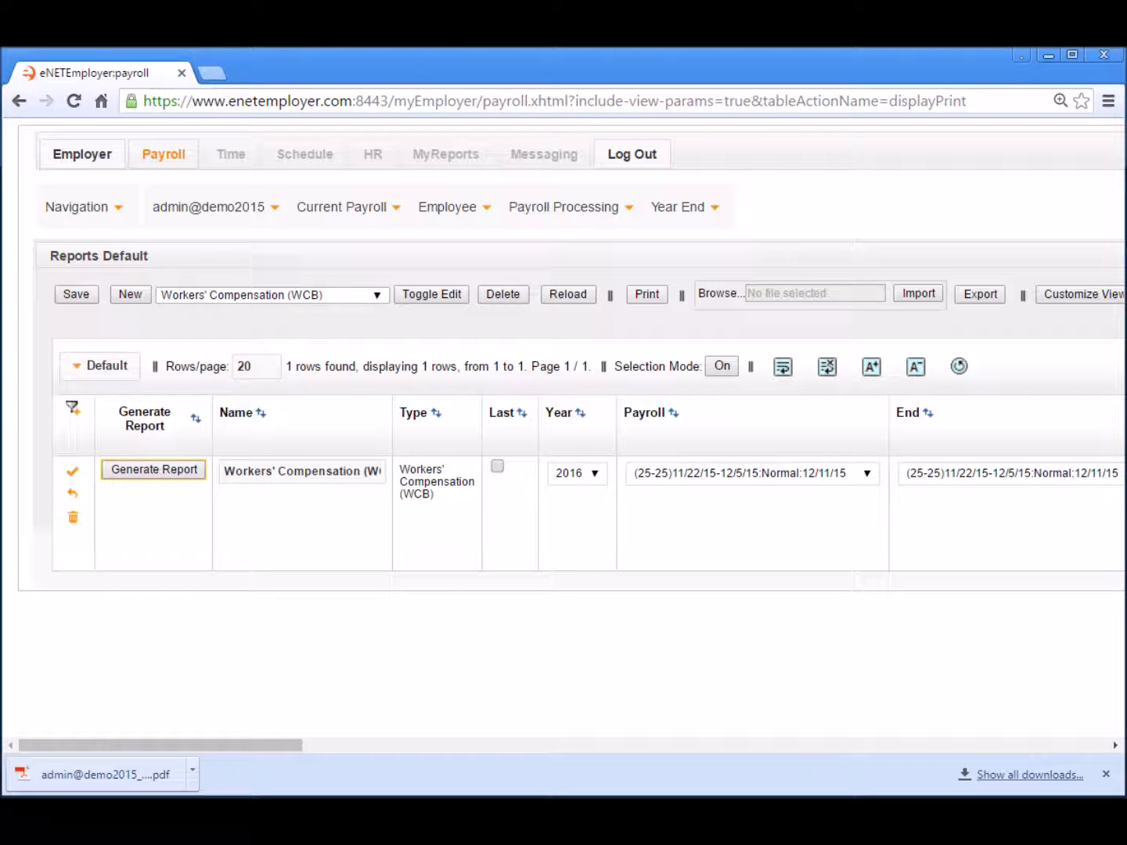
# - Open the downloaded WCB report PDF from the browser's download bar
pyautogui.click(109, 772)
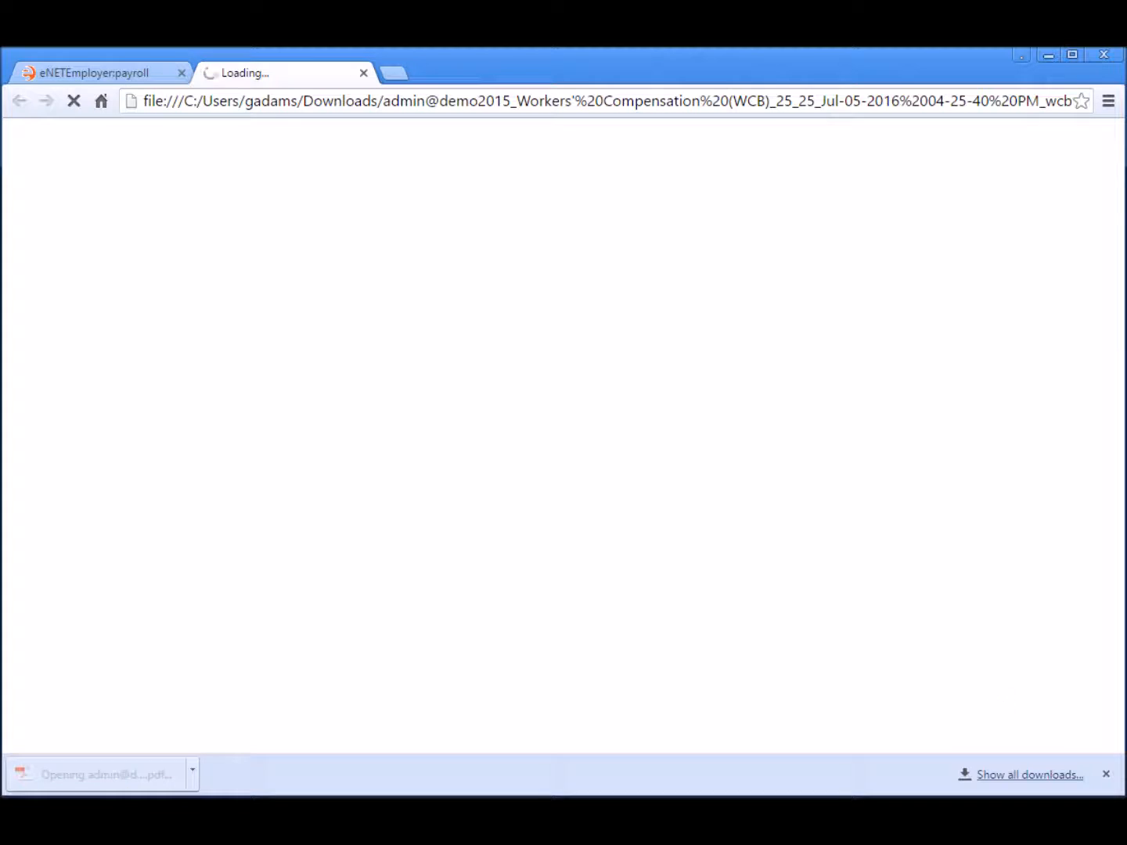